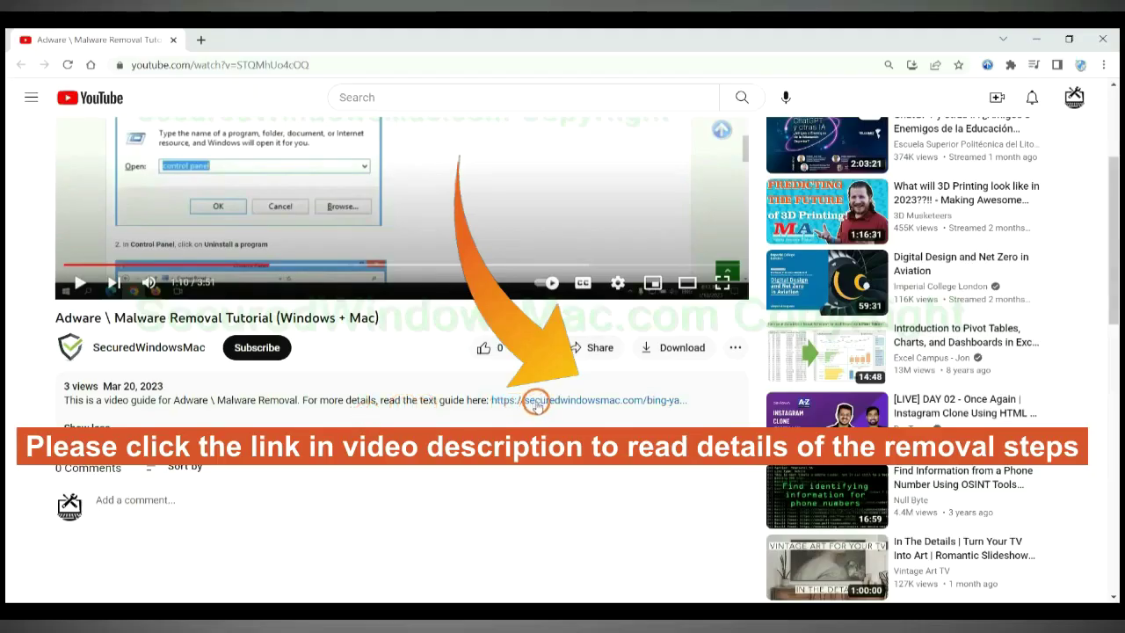
# Step: Open the removal guide and scroll to its Instant Automatic Removal section and SpyHunter download options
pyautogui.click(536, 403)
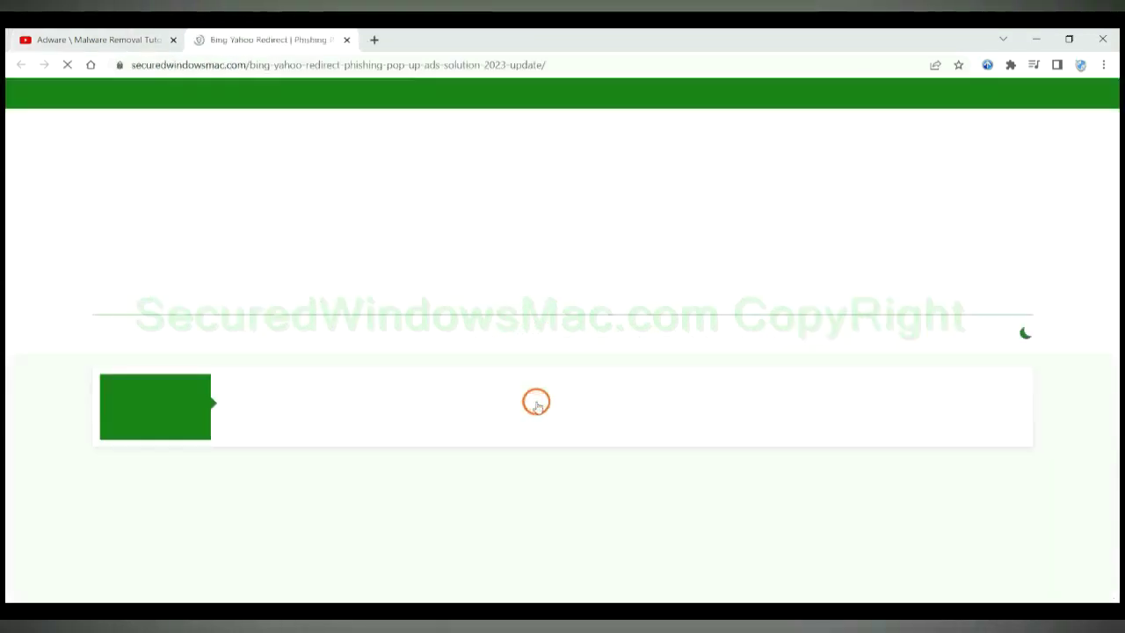
pyautogui.moveTo(523, 354)
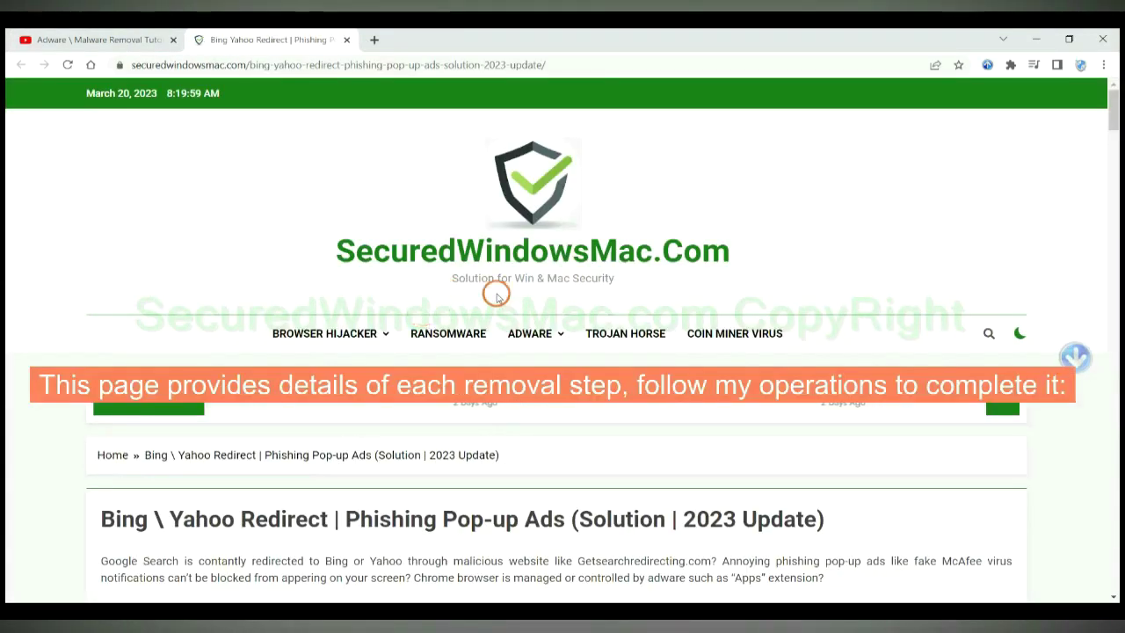
pyautogui.scroll(-10, 751, 291)
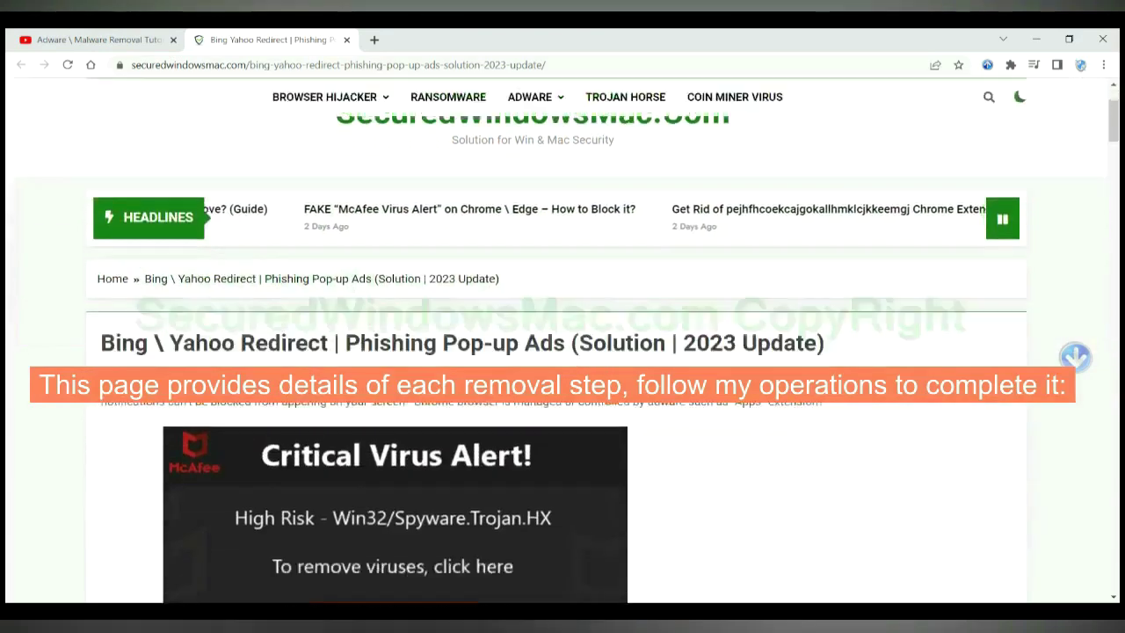
pyautogui.scroll(-6, 612, 390)
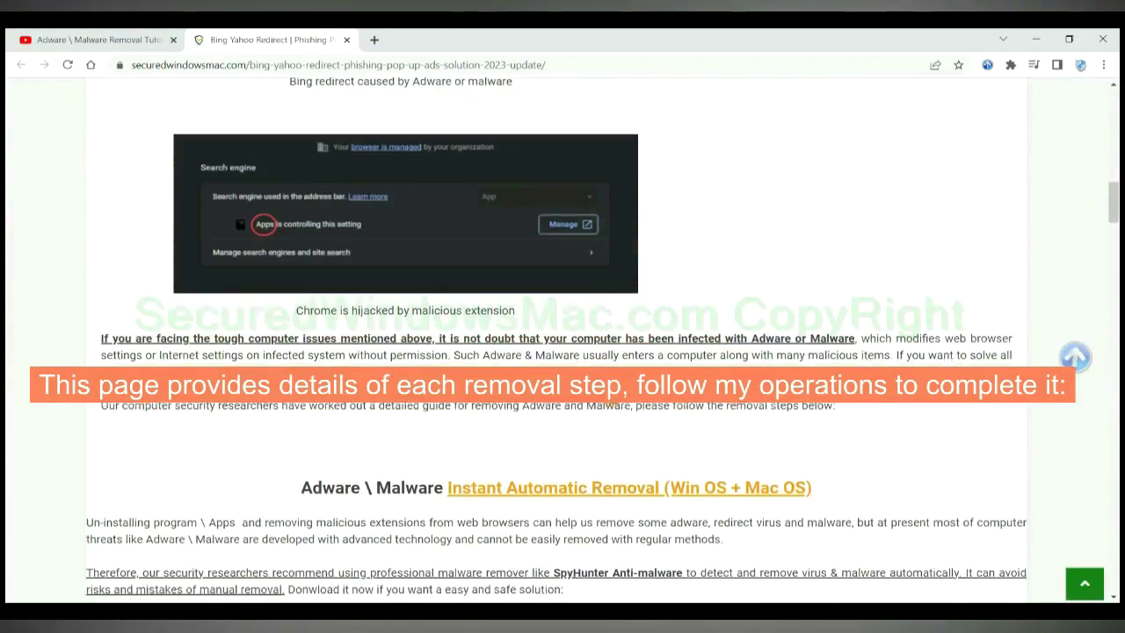
pyautogui.scroll(-1, 613, 390)
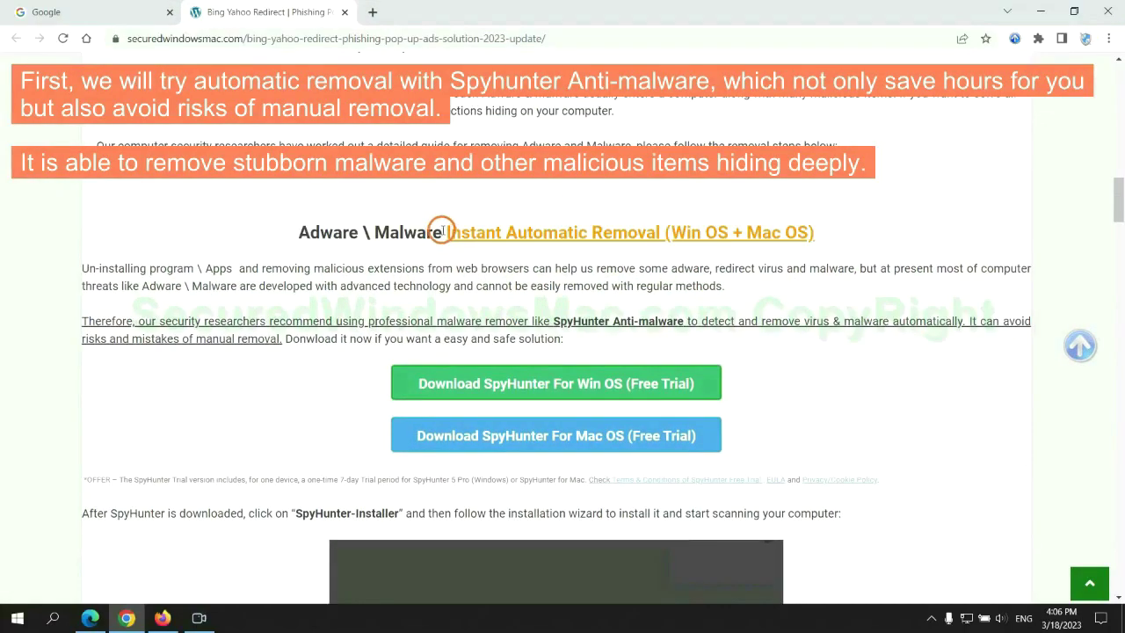
pyautogui.moveTo(445, 232); pyautogui.dragTo(657, 232)
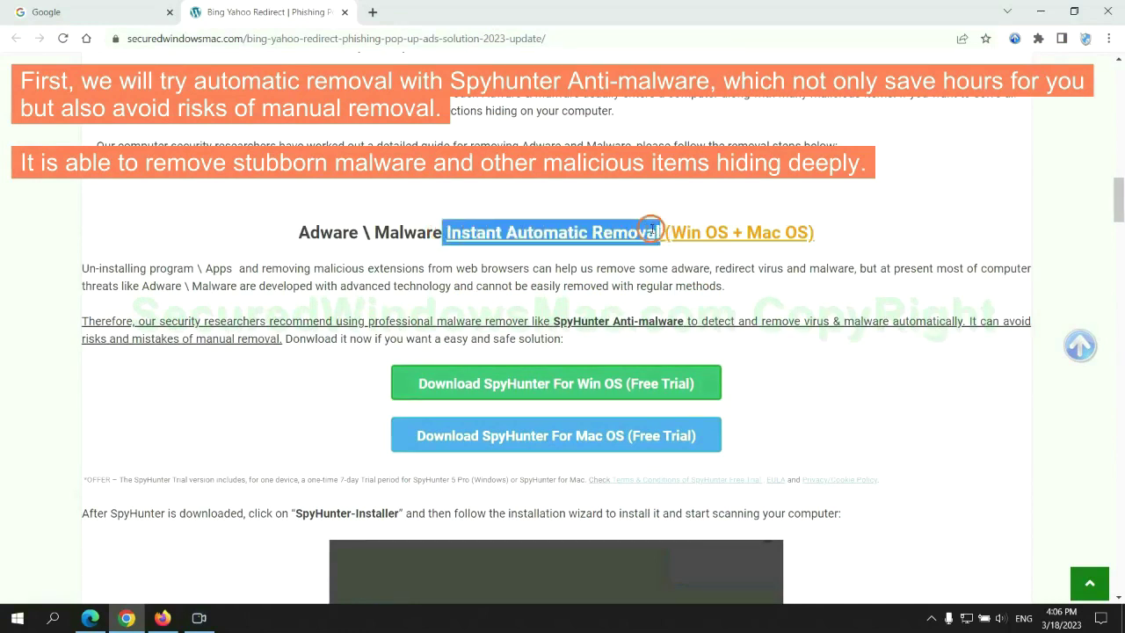
pyautogui.click(561, 197)
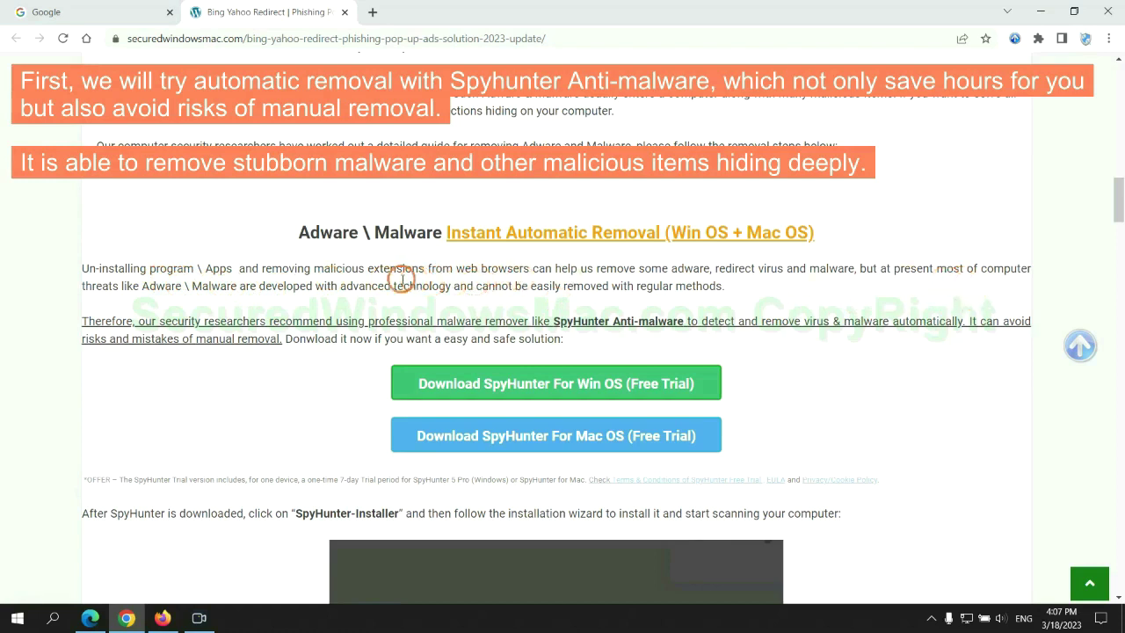
pyautogui.scroll(-1, 559, 318)
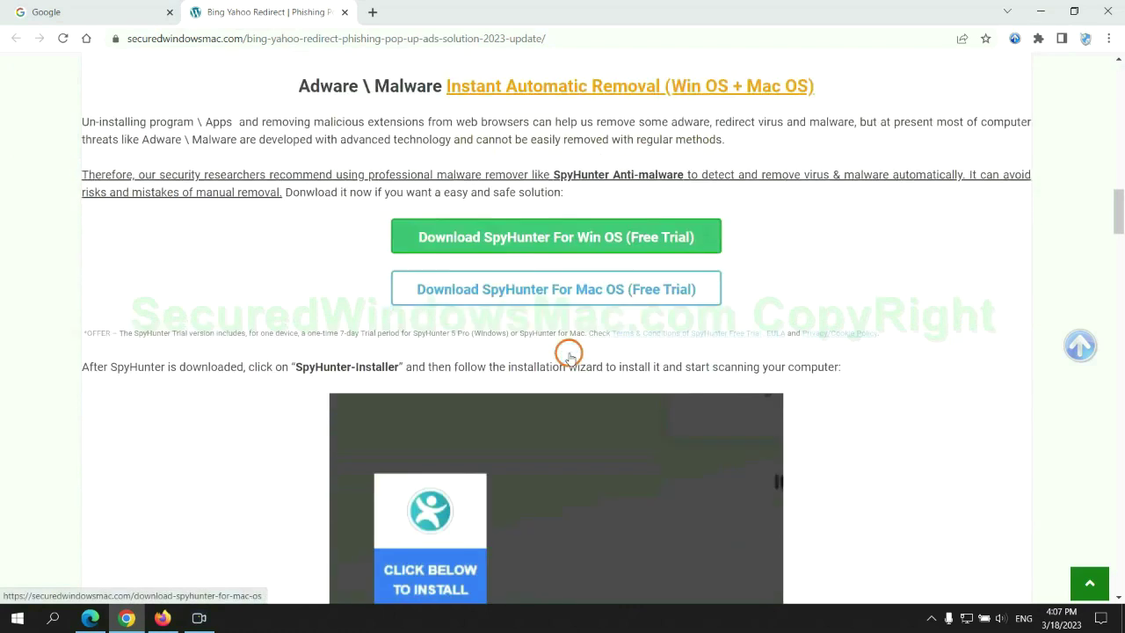
# Step: Download SpyHunter for Windows, keep it despite the warning, and run SpyHunter-Installer.exe
pyautogui.scroll(-2, 564, 350)
pyautogui.click(569, 176)
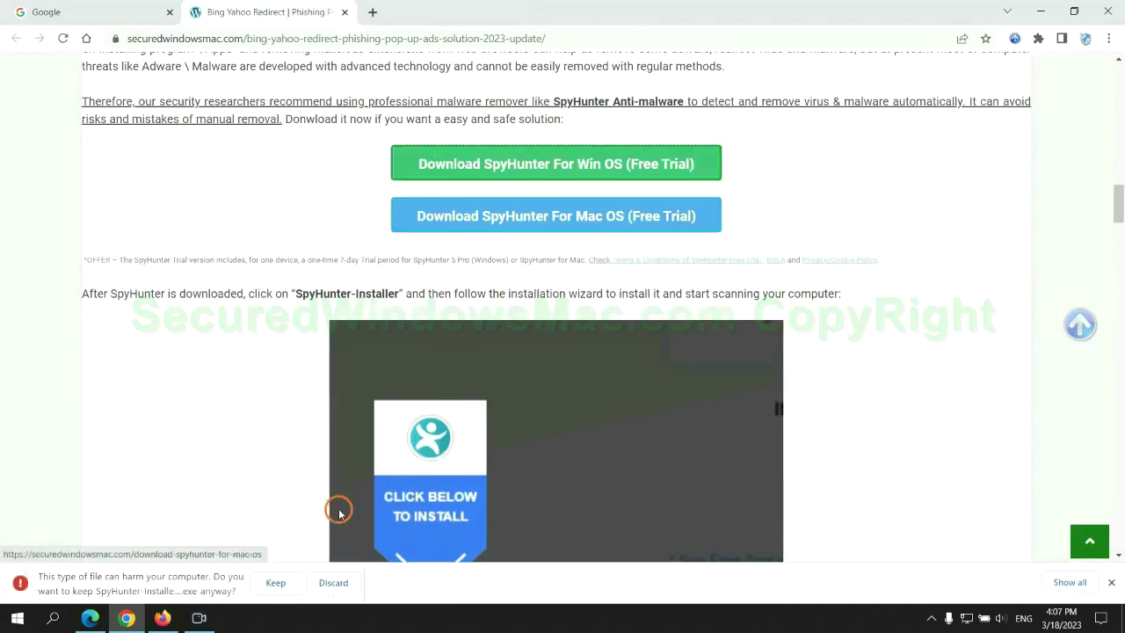
pyautogui.click(274, 582)
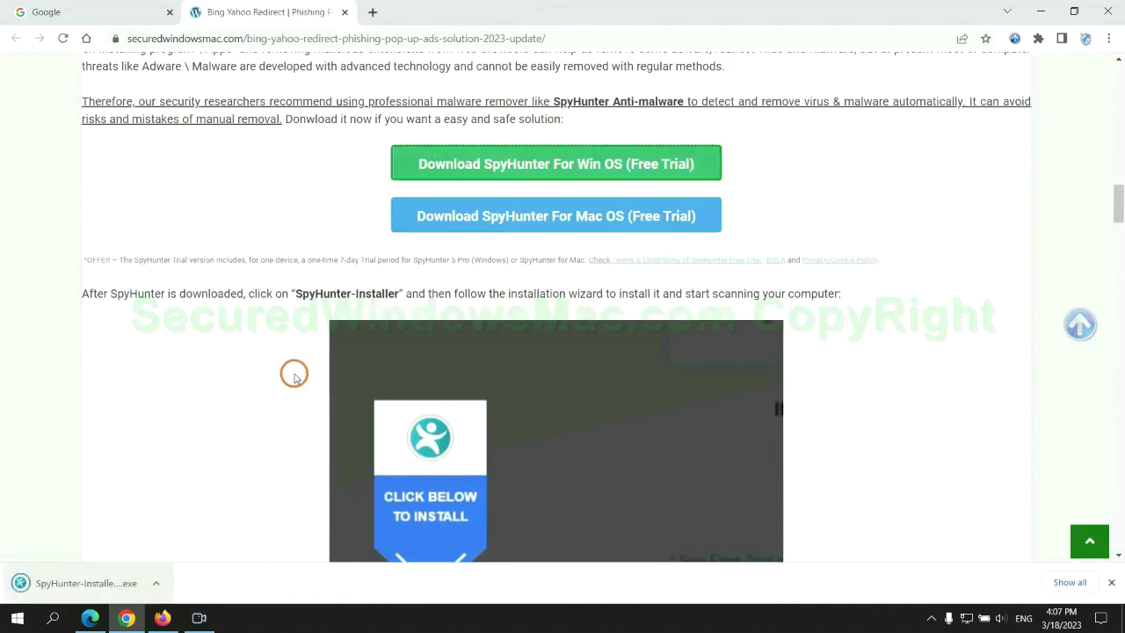
pyautogui.click(107, 583)
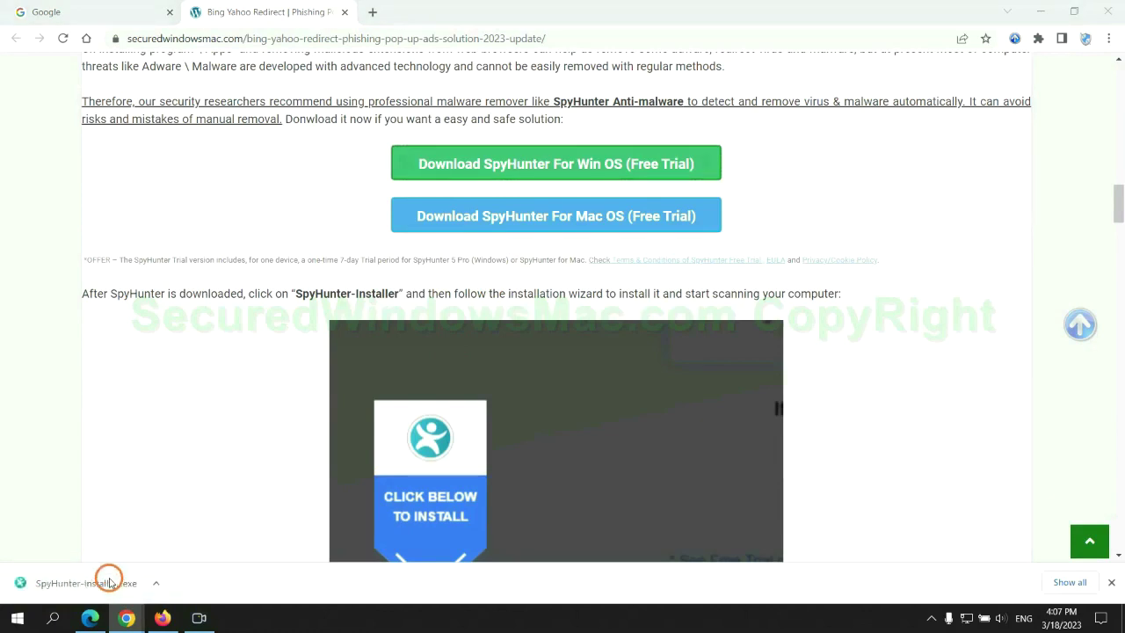
pyautogui.scroll(-2, 547, 255)
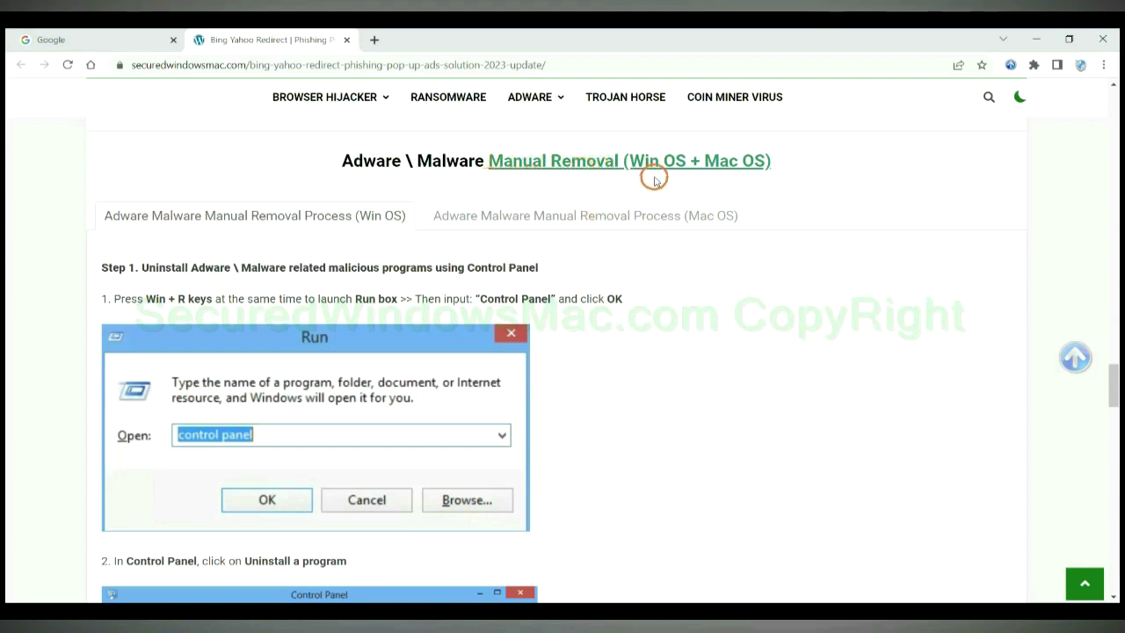
# Step: Compare the Win OS and Mac OS manual removal tabs, then view Win OS Step 1's uninstall instructions
pyautogui.moveTo(633, 164); pyautogui.dragTo(675, 163)
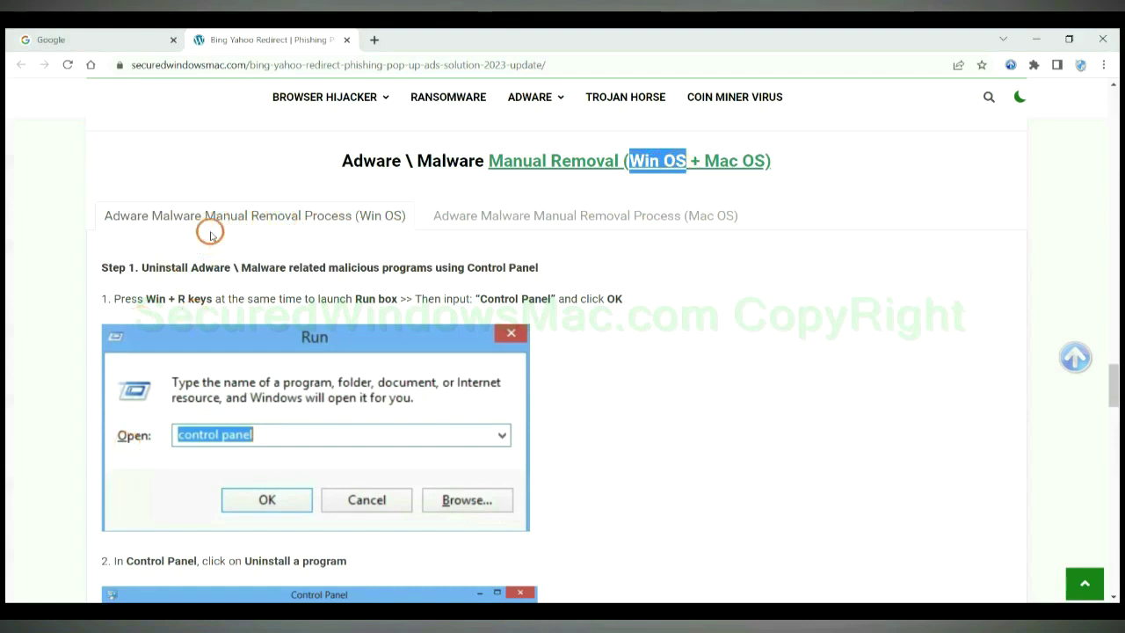
pyautogui.moveTo(704, 161); pyautogui.dragTo(765, 161)
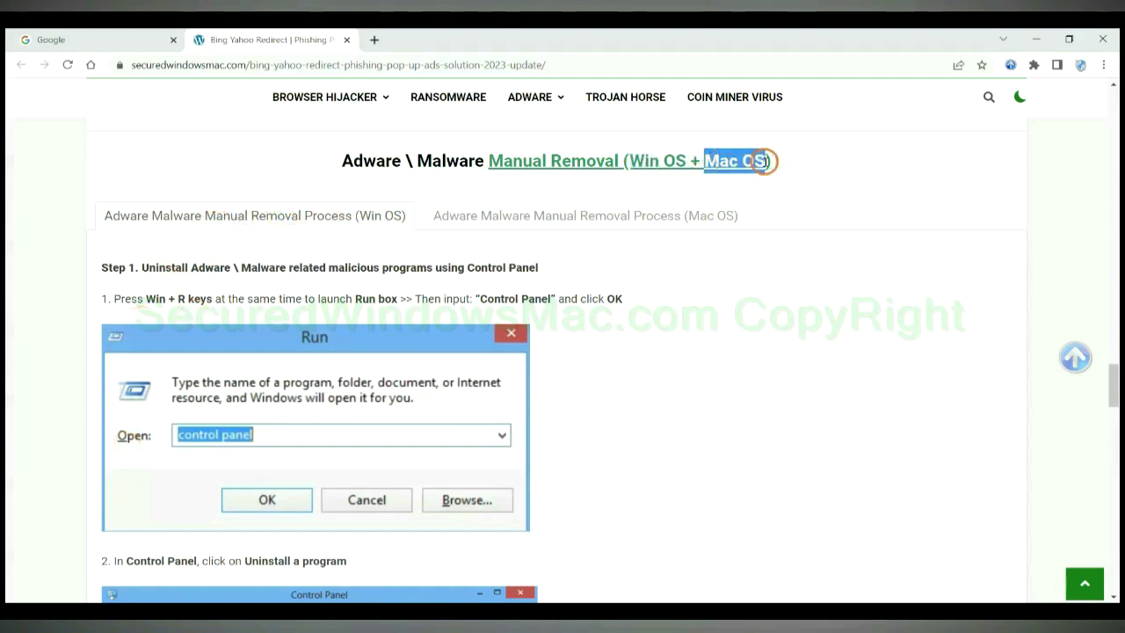
pyautogui.click(577, 215)
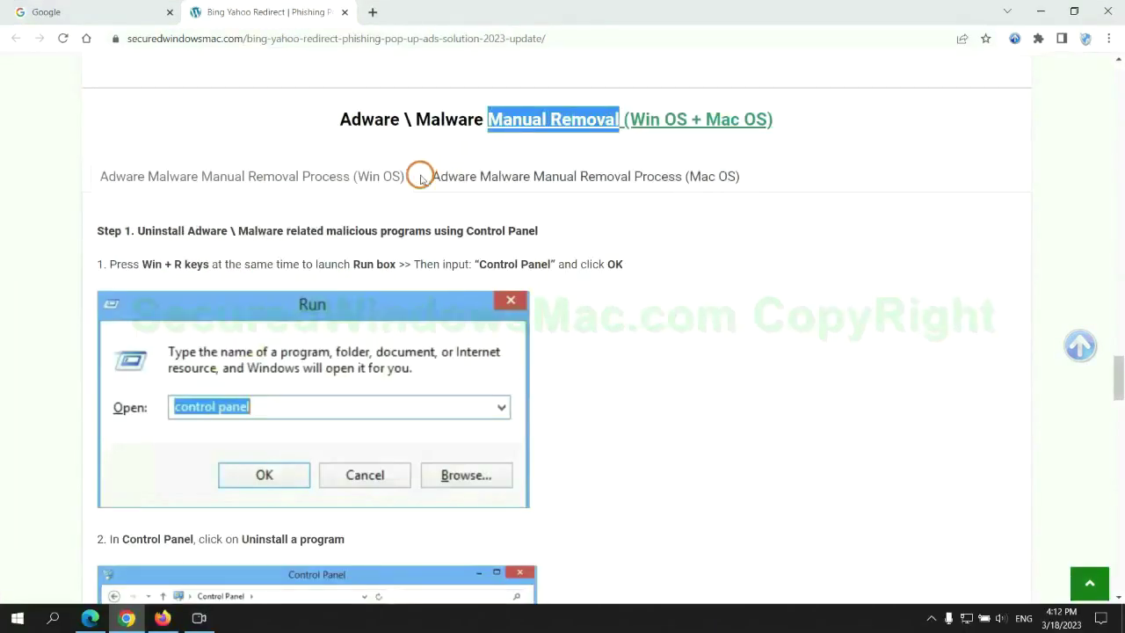
pyautogui.scroll(2, 418, 307)
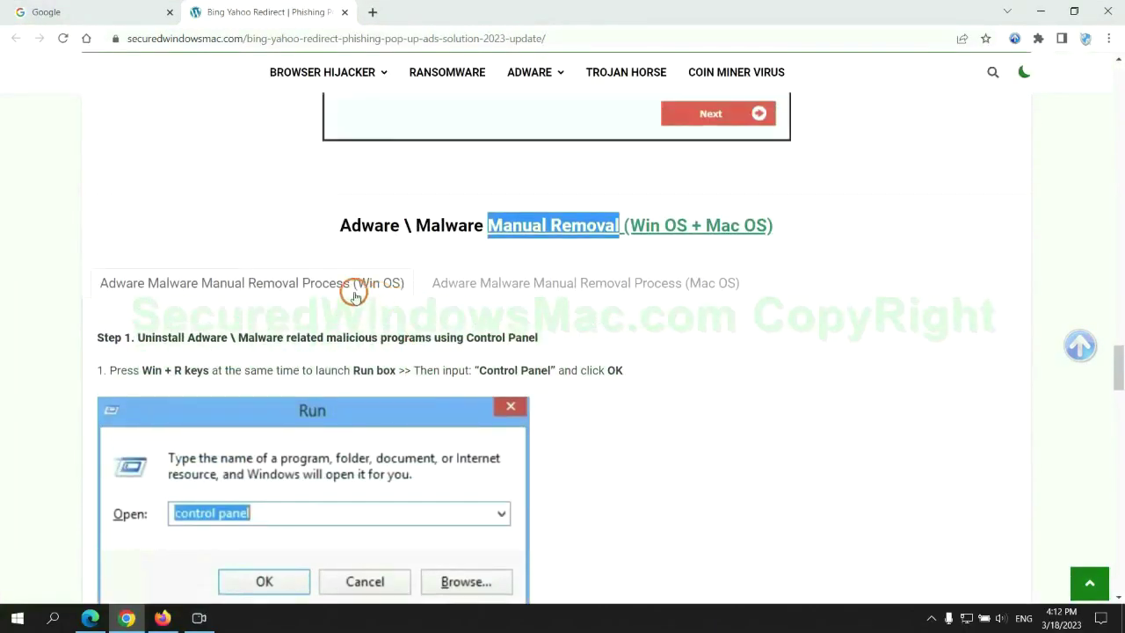
pyautogui.scroll(-2, 352, 291)
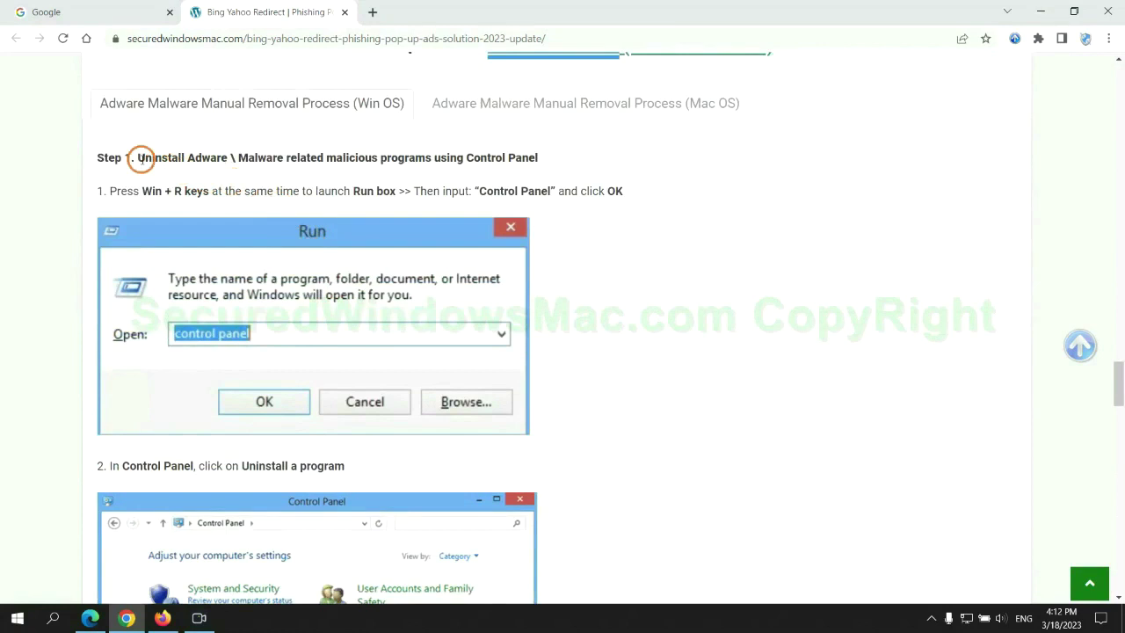
pyautogui.moveTo(138, 158); pyautogui.dragTo(431, 162)
pyautogui.click(748, 229)
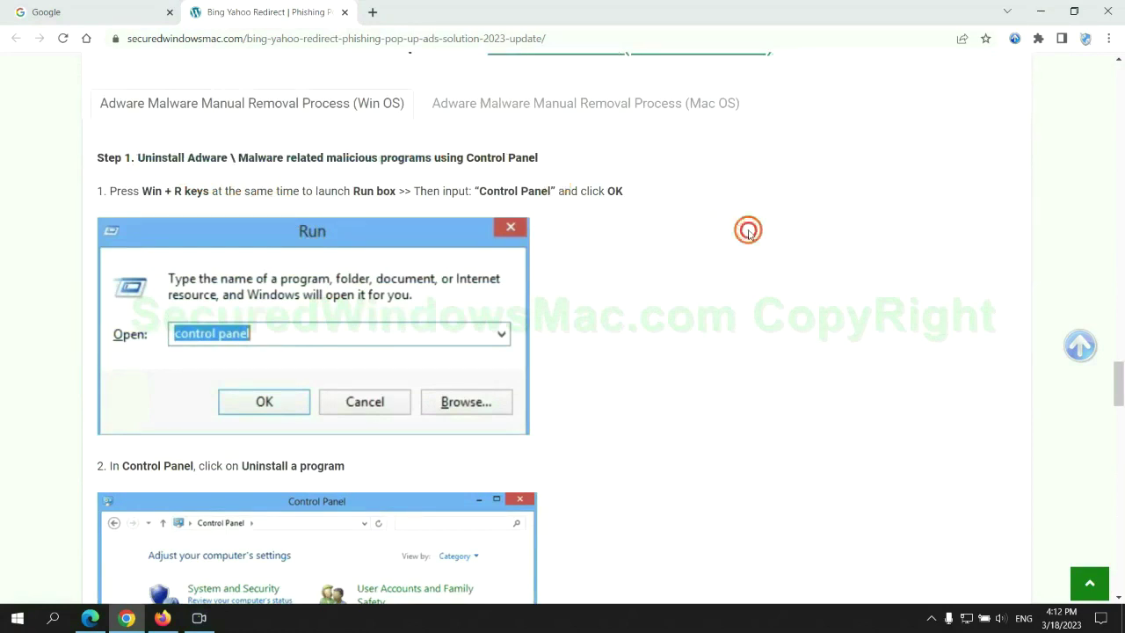
pyautogui.scroll(-2, 729, 230)
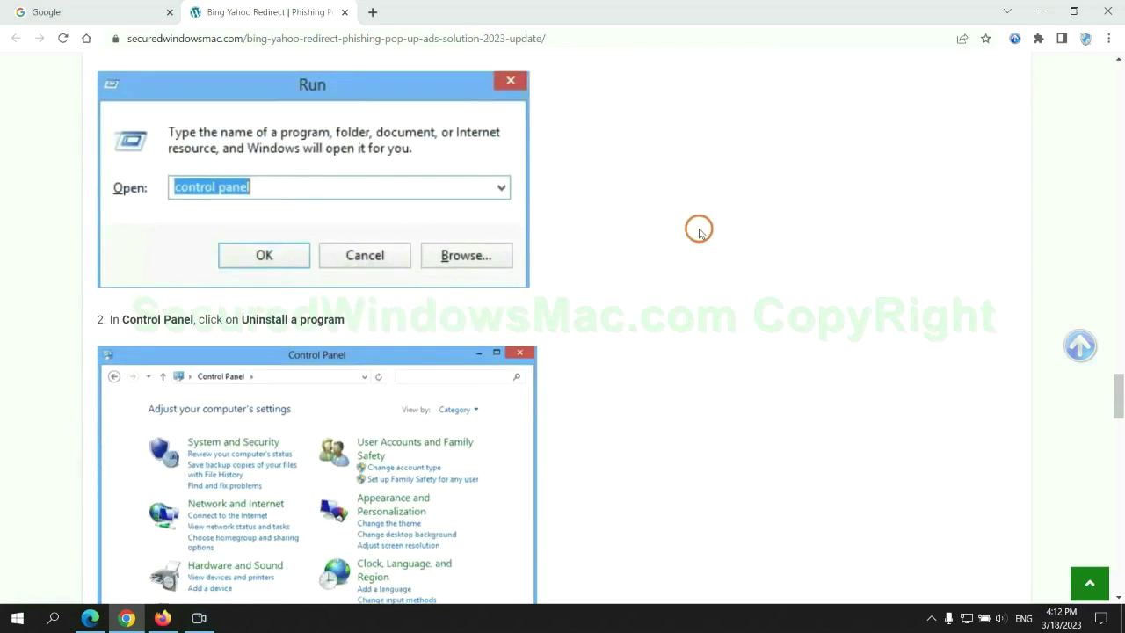
# Step: Launch Control Panel from Run, review installed programs including Lantern, then close Programs and Features
pyautogui.press('super+r')
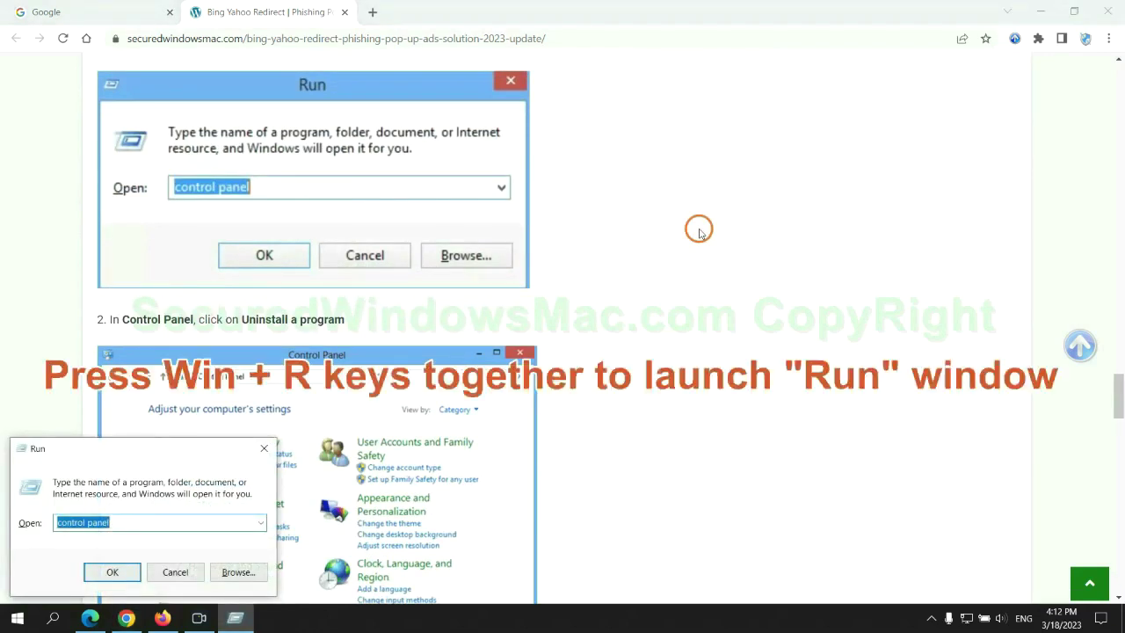
pyautogui.write('control')
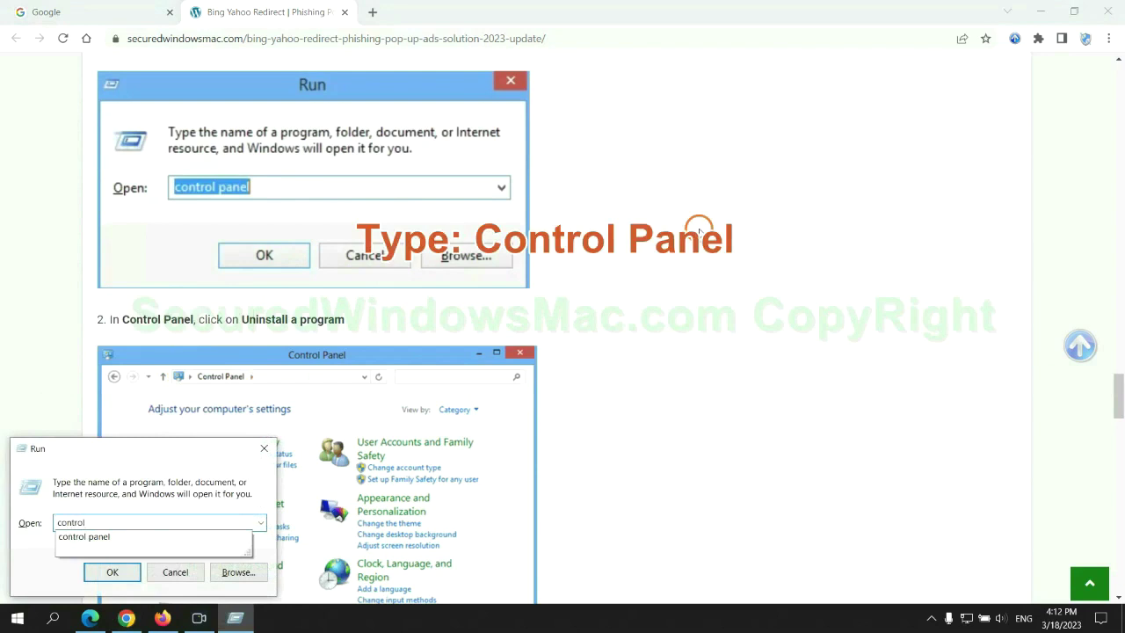
pyautogui.write(' panel')
pyautogui.press('Return')
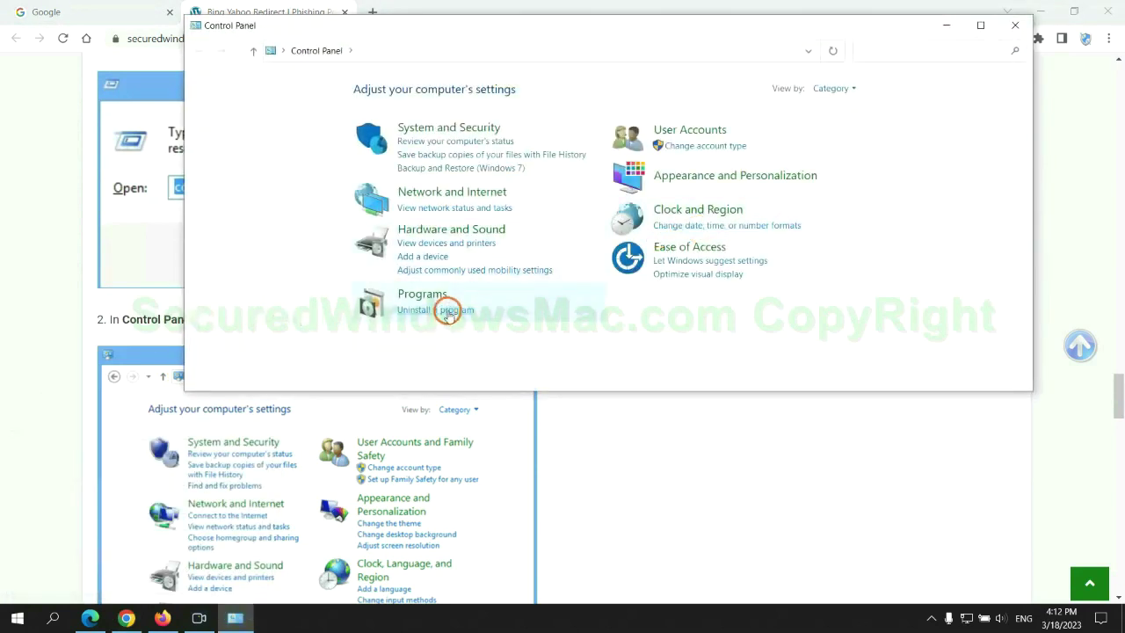
pyautogui.click(448, 312)
pyautogui.click(364, 207)
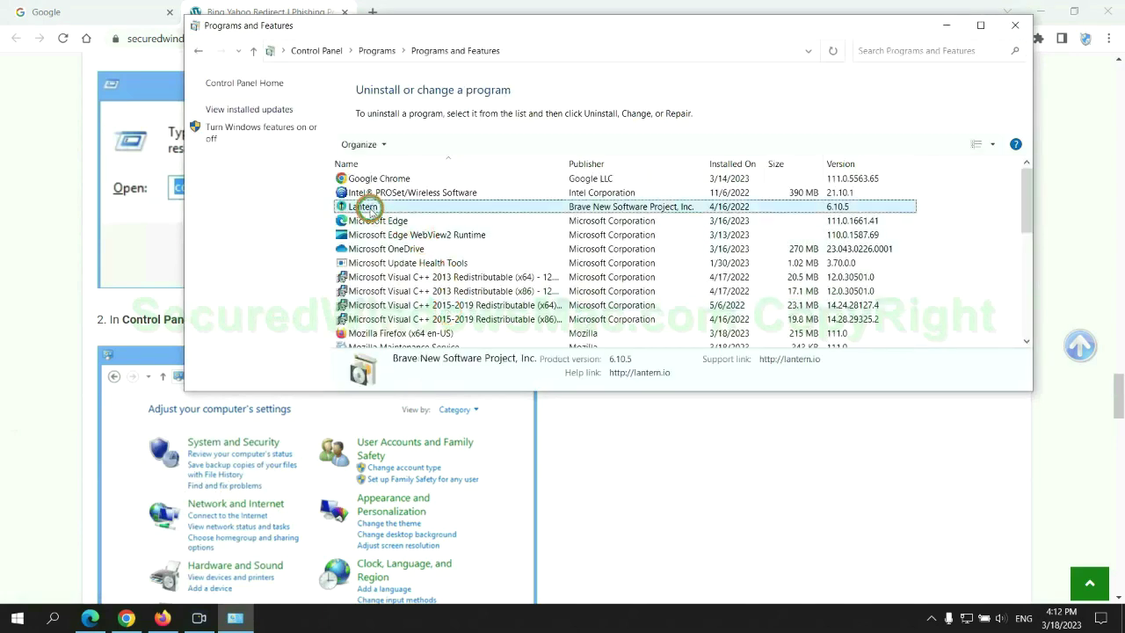
pyautogui.click(1015, 24)
# Step: Scroll the guide to the malicious extension removal step and highlight that phrase
pyautogui.scroll(-6, 326, 372)
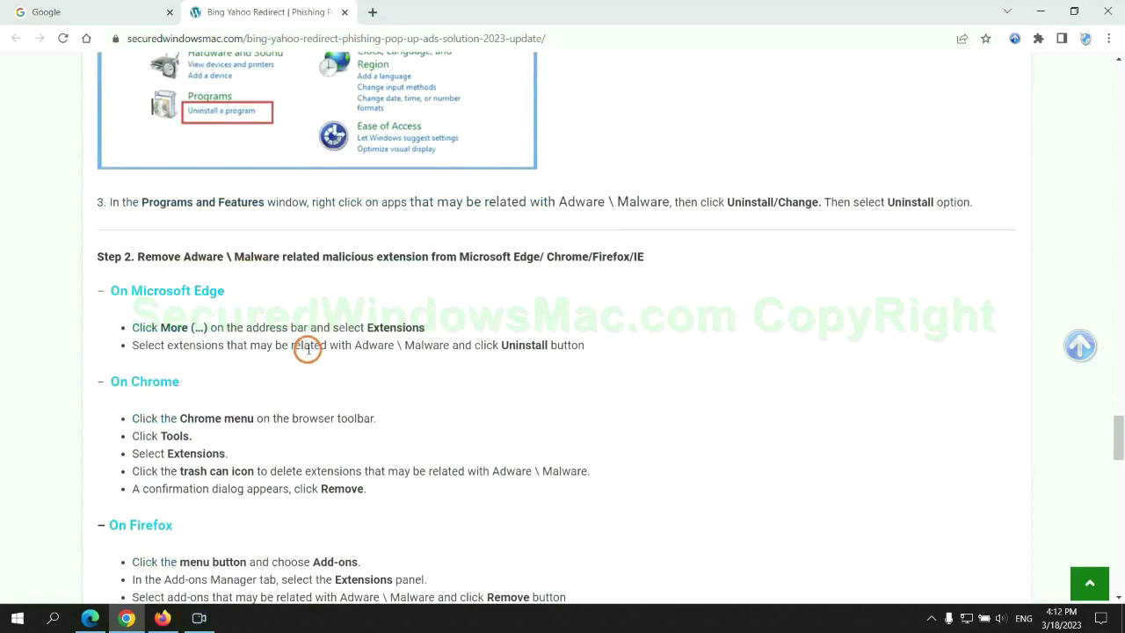
pyautogui.moveTo(323, 256); pyautogui.dragTo(434, 256)
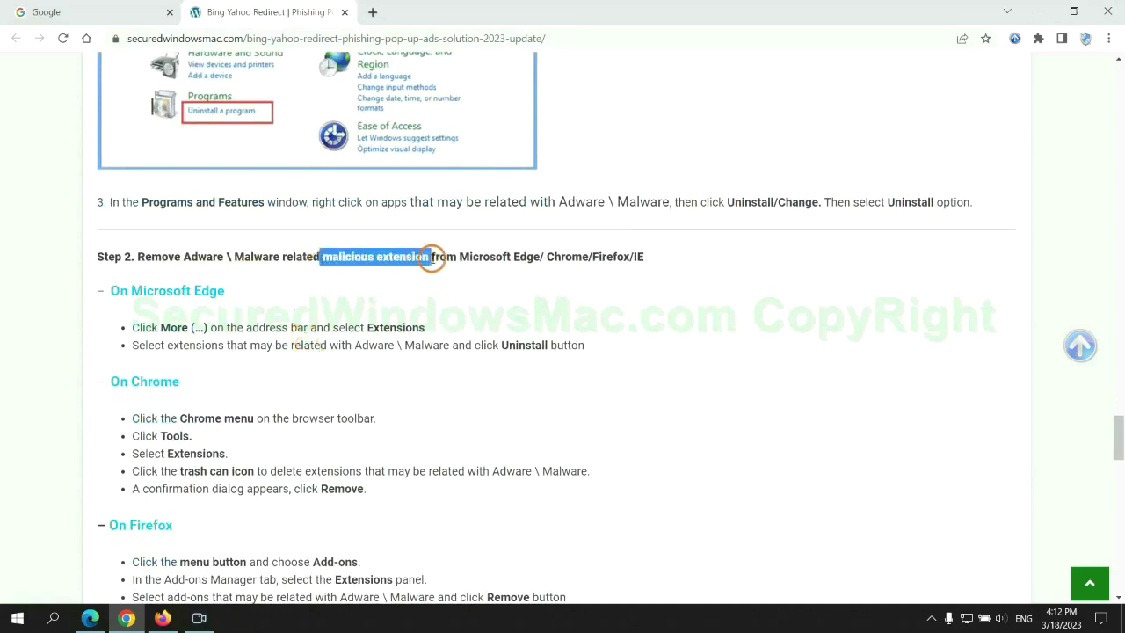
pyautogui.click(387, 295)
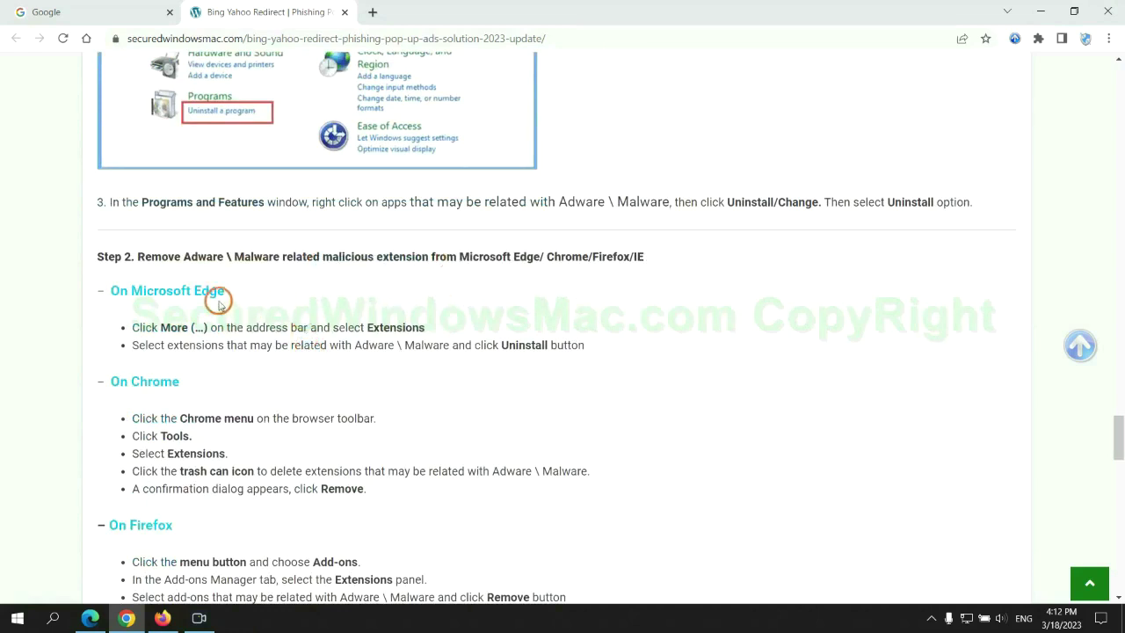
# Step: Remove the McAfee WebAdvisor extension from Edge and close the extensions page
pyautogui.click(98, 606)
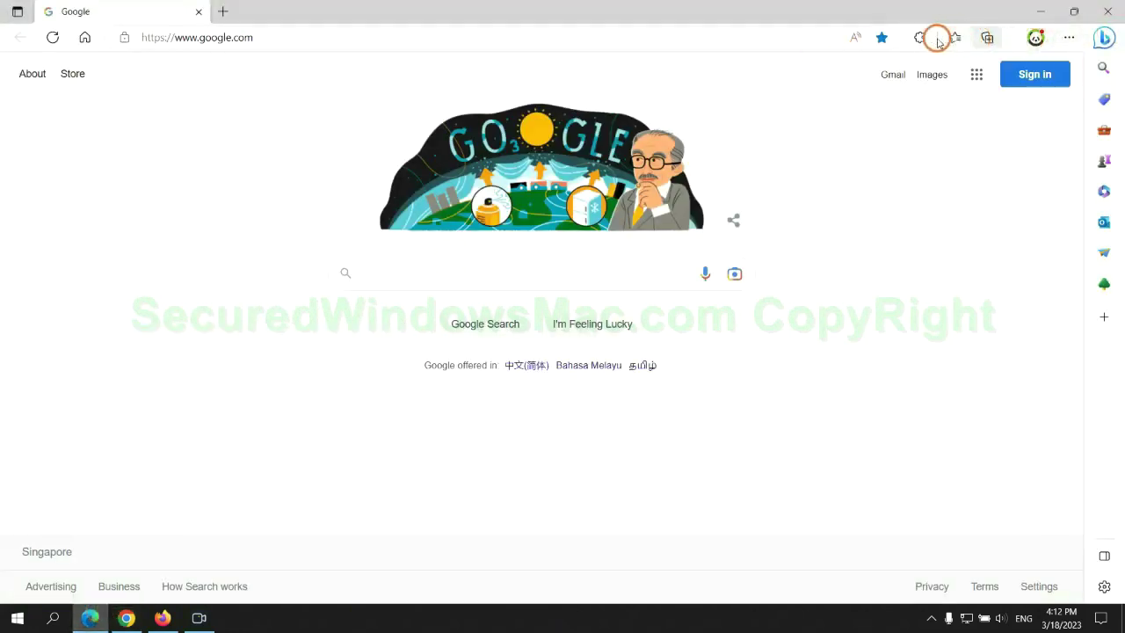
pyautogui.click(933, 39)
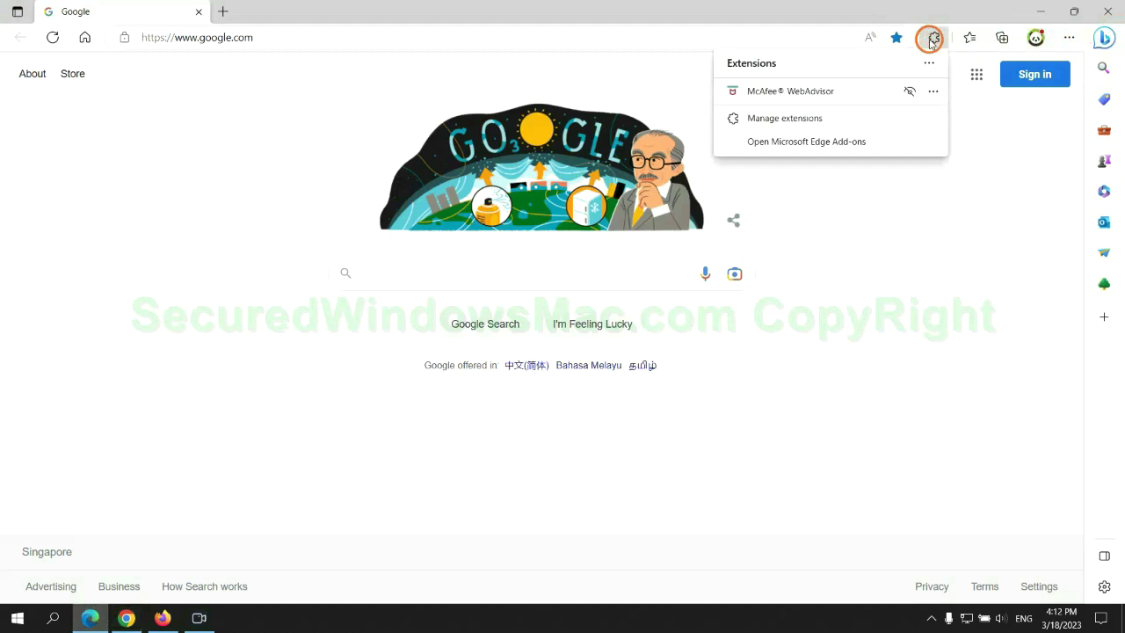
pyautogui.click(780, 115)
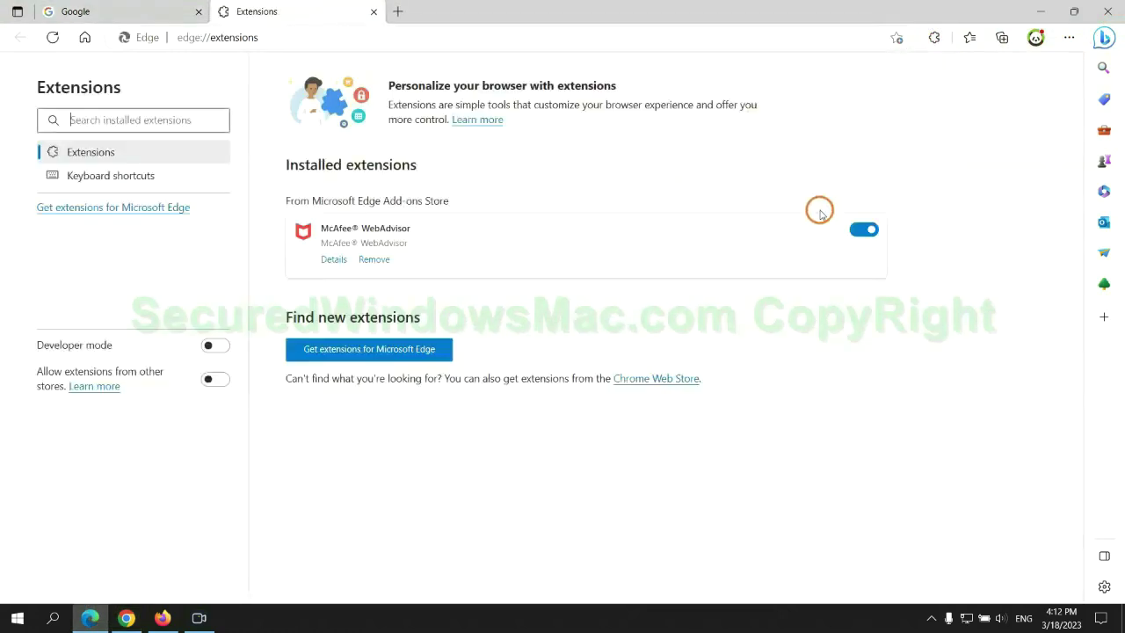
pyautogui.click(374, 262)
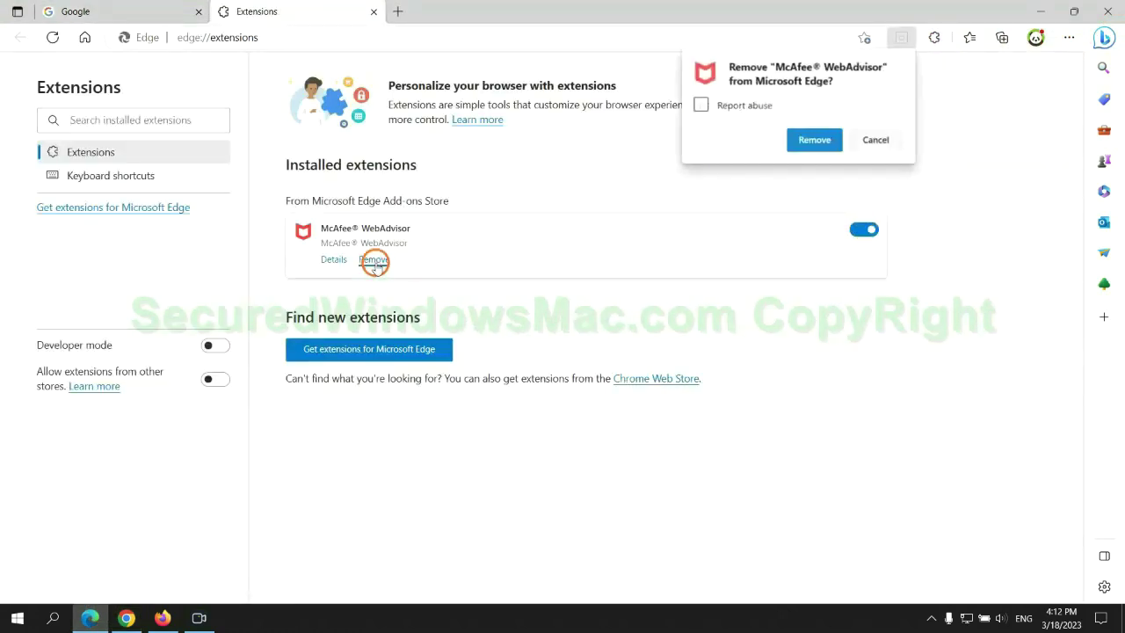
pyautogui.click(810, 138)
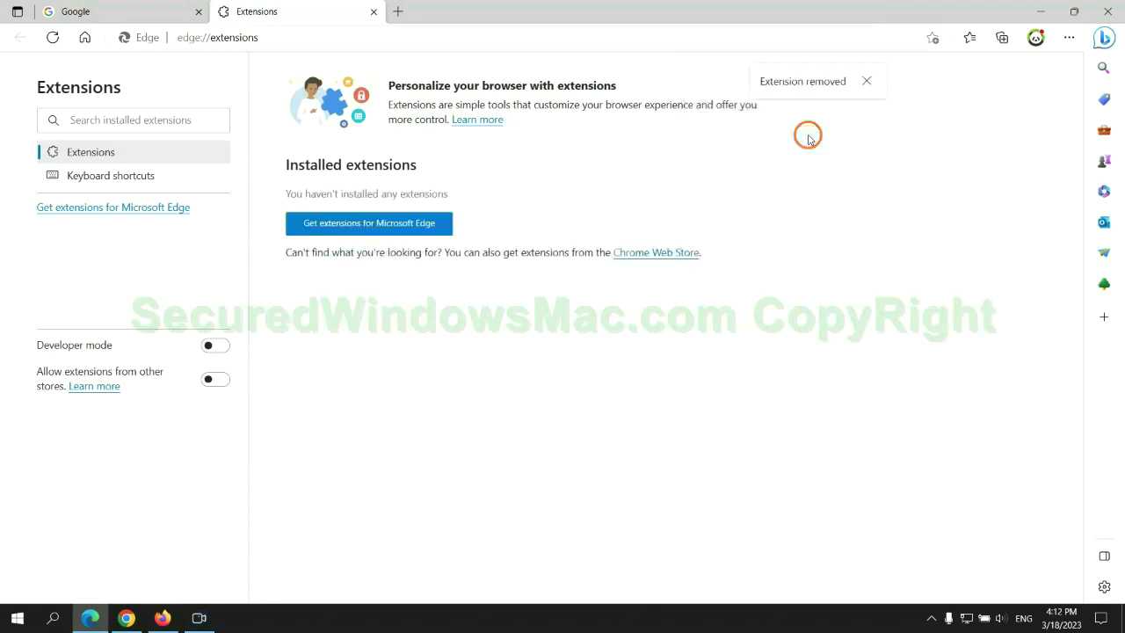
pyautogui.click(373, 11)
# Step: Remove the Ecosia extension from Chrome and close its farewell page
pyautogui.click(136, 622)
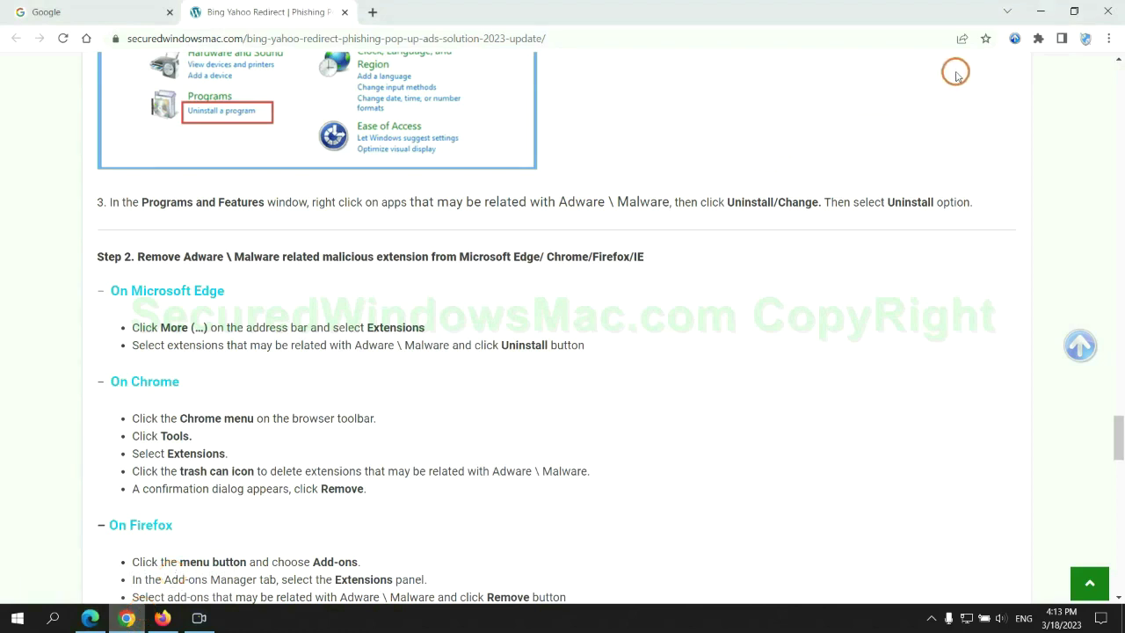
pyautogui.click(1038, 39)
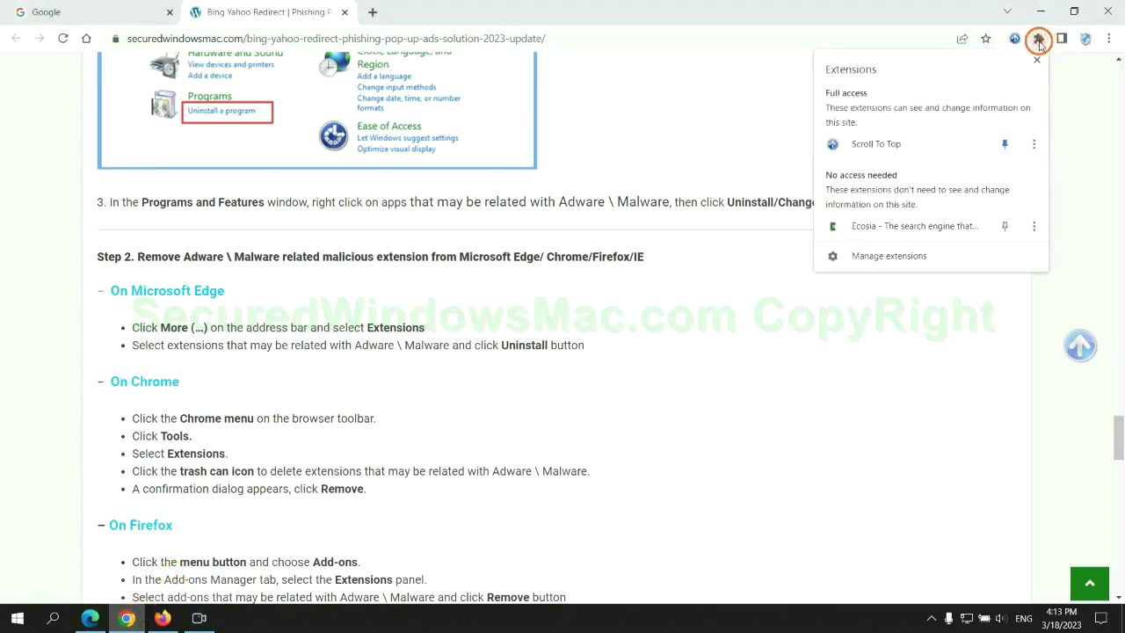
pyautogui.click(915, 258)
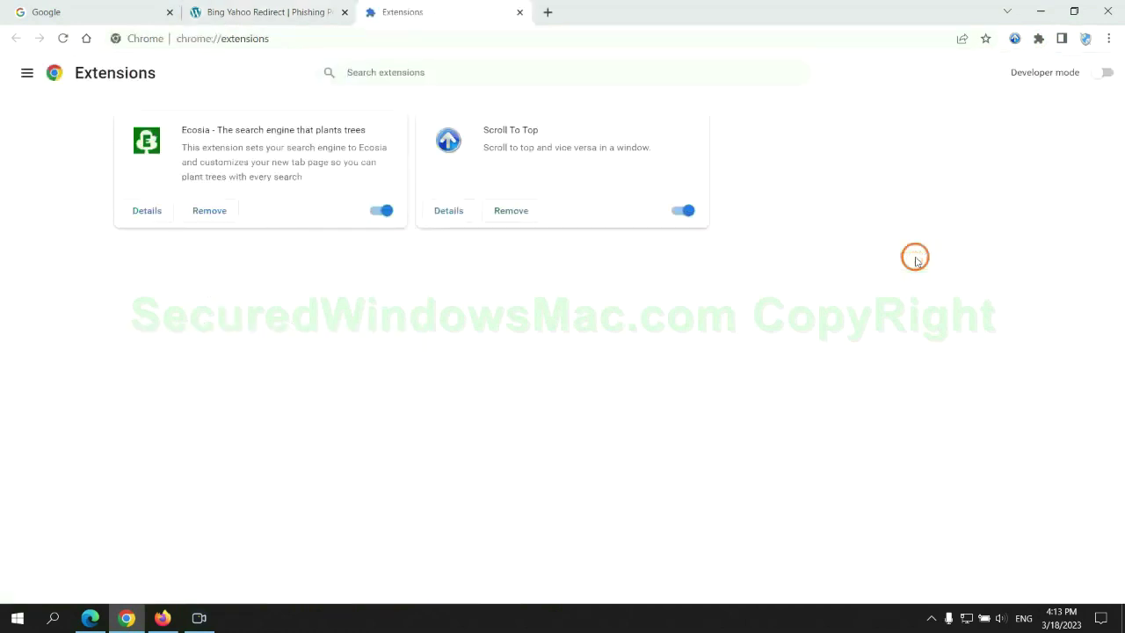
pyautogui.click(209, 210)
pyautogui.click(933, 155)
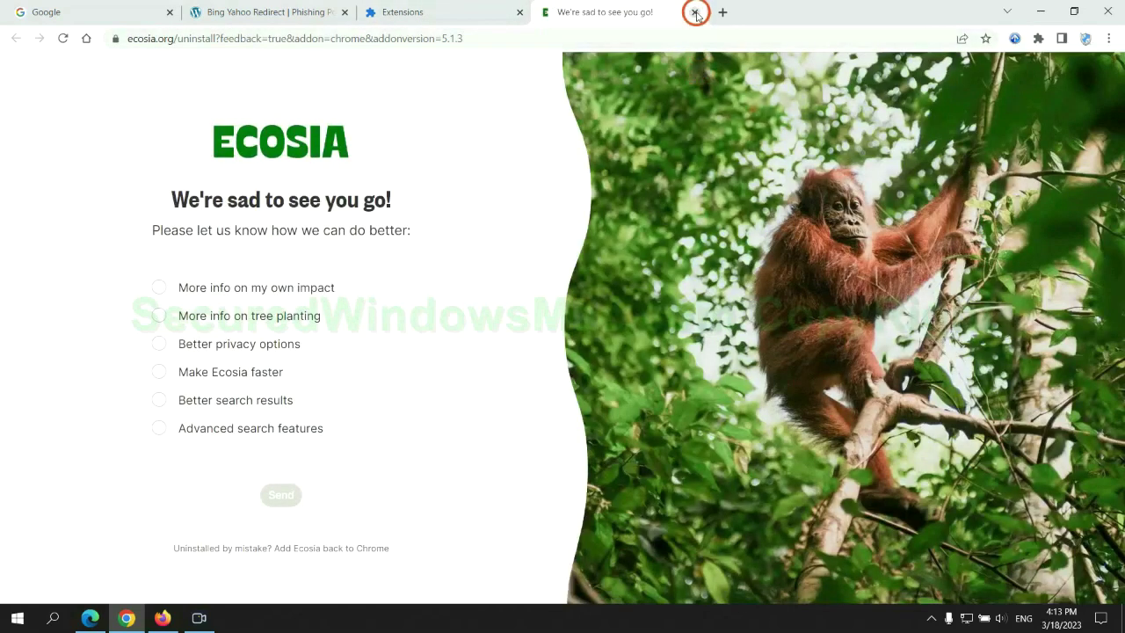
pyautogui.click(695, 12)
pyautogui.click(163, 617)
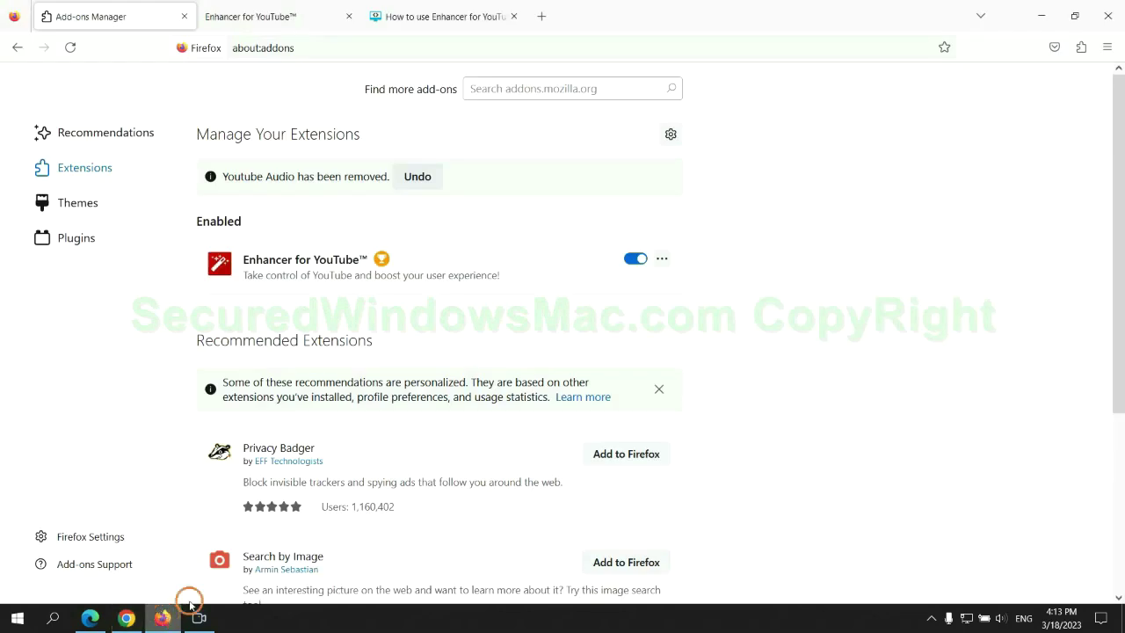
# Step: Remove Enhancer for YouTube™ through Firefox's add-ons manager
pyautogui.click(1080, 49)
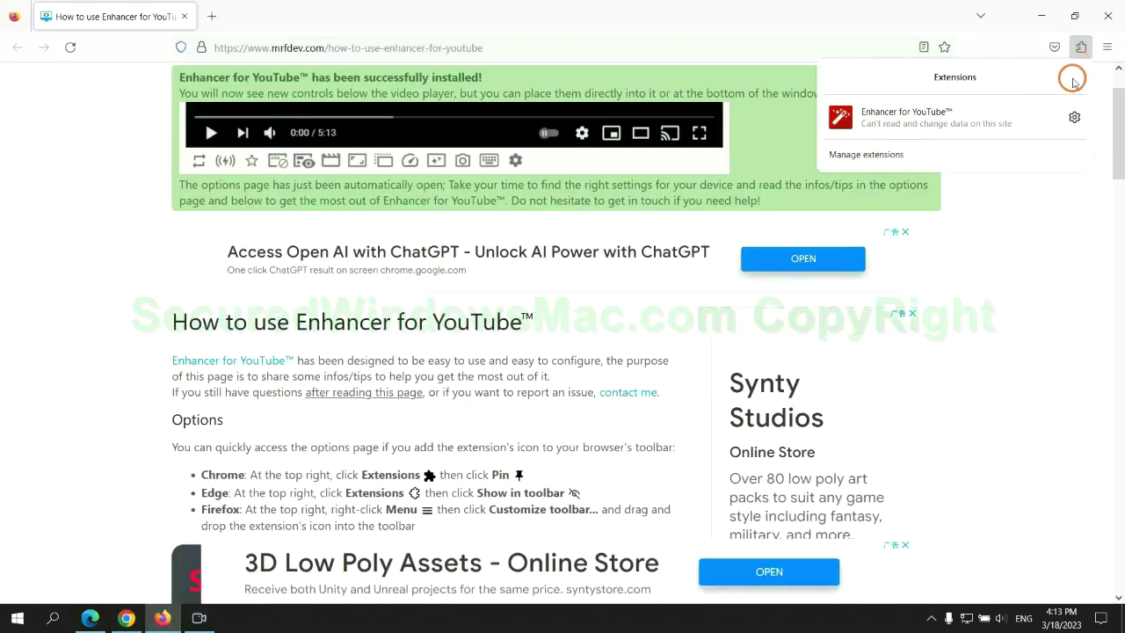
pyautogui.click(971, 152)
pyautogui.click(661, 215)
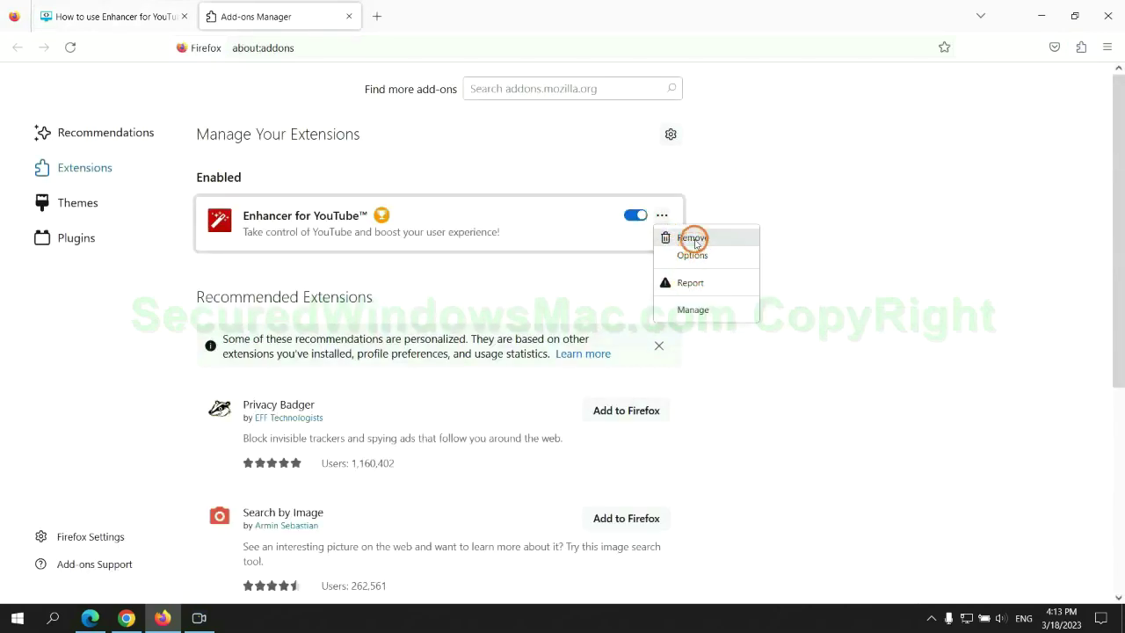
pyautogui.click(693, 238)
pyautogui.click(639, 148)
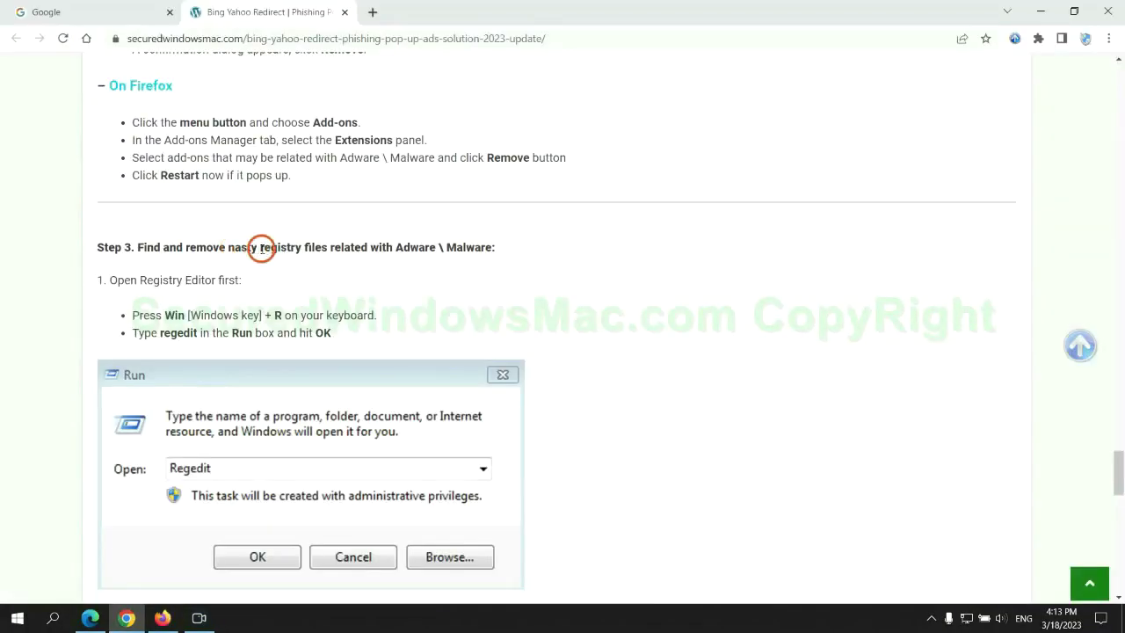
pyautogui.moveTo(260, 248); pyautogui.dragTo(325, 261)
# Step: Scroll the guide past the registry step and launch Registry Editor with regedit
pyautogui.click(326, 264)
pyautogui.scroll(-2, 326, 276)
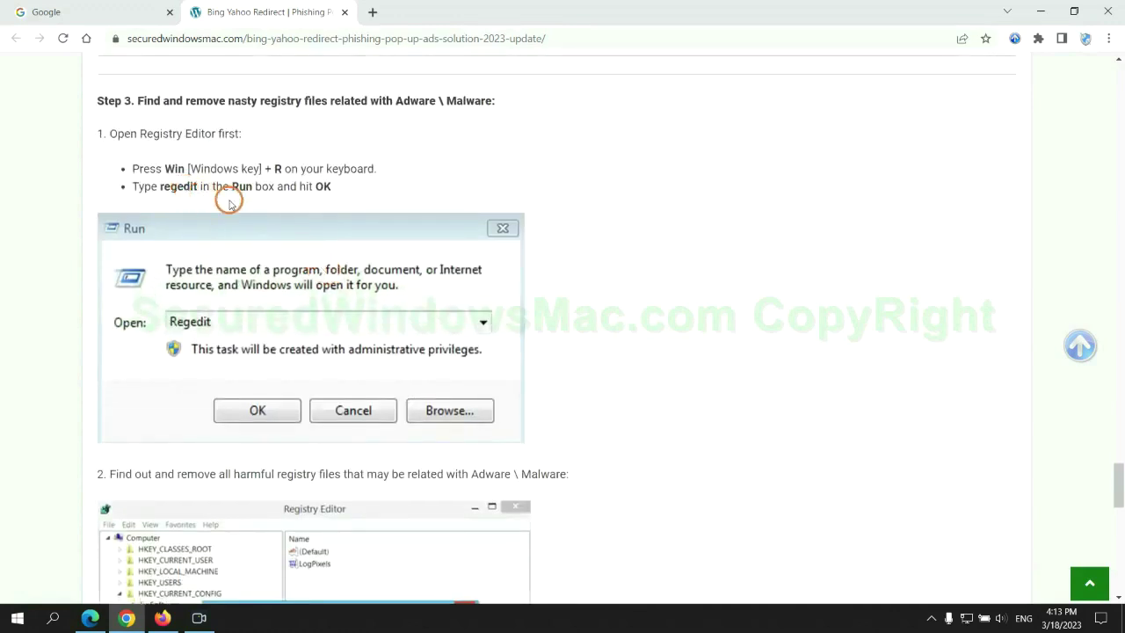
pyautogui.press('super+r')
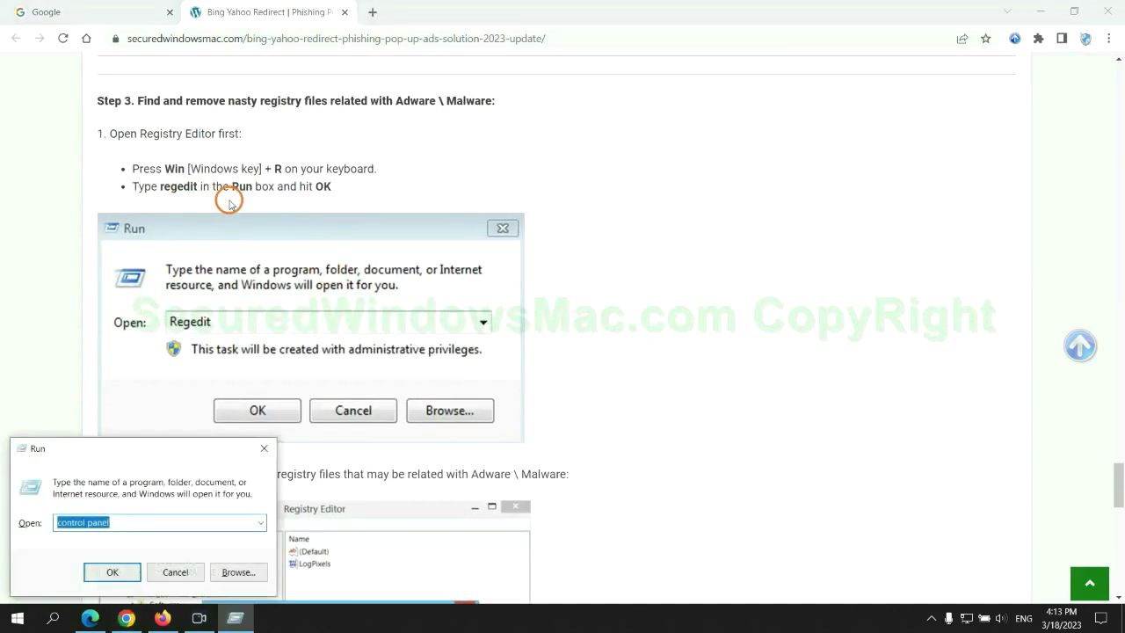
pyautogui.write('rege')
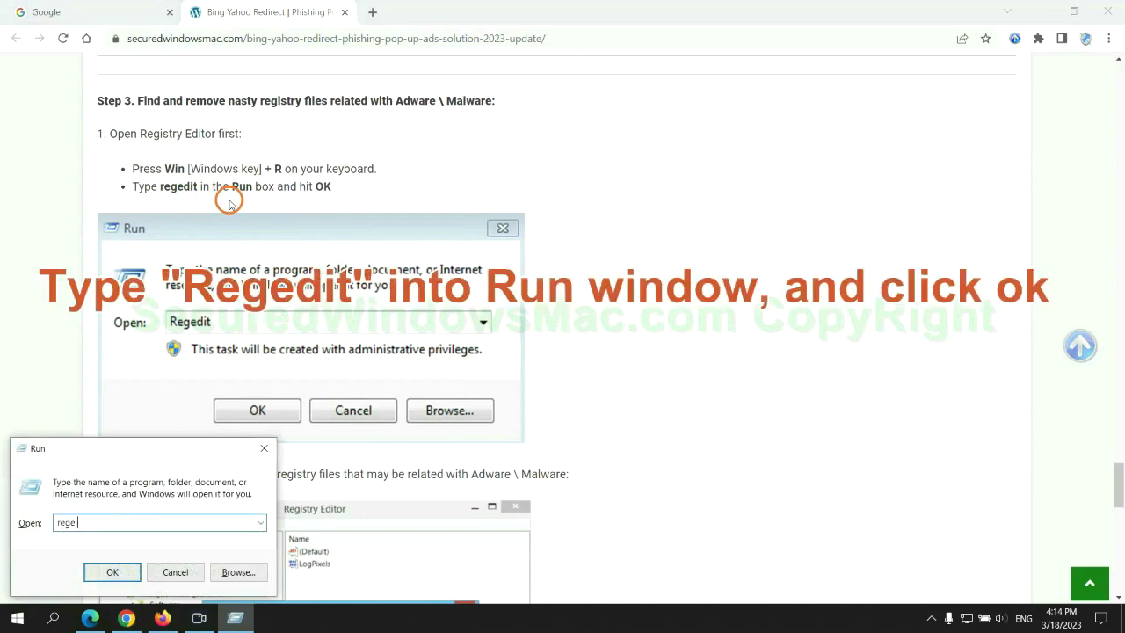
pyautogui.write('dit')
pyautogui.press('Return')
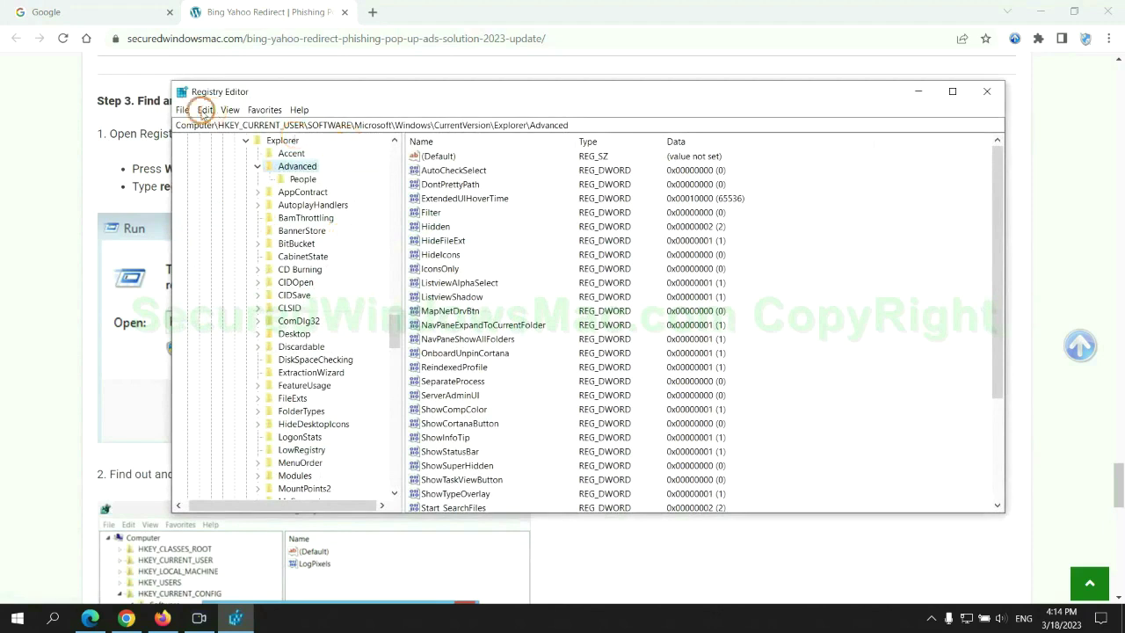
# Step: Search the registry for App and bring up actions for the found StoreAppsOnTaskbar value
pyautogui.click(205, 110)
pyautogui.click(299, 211)
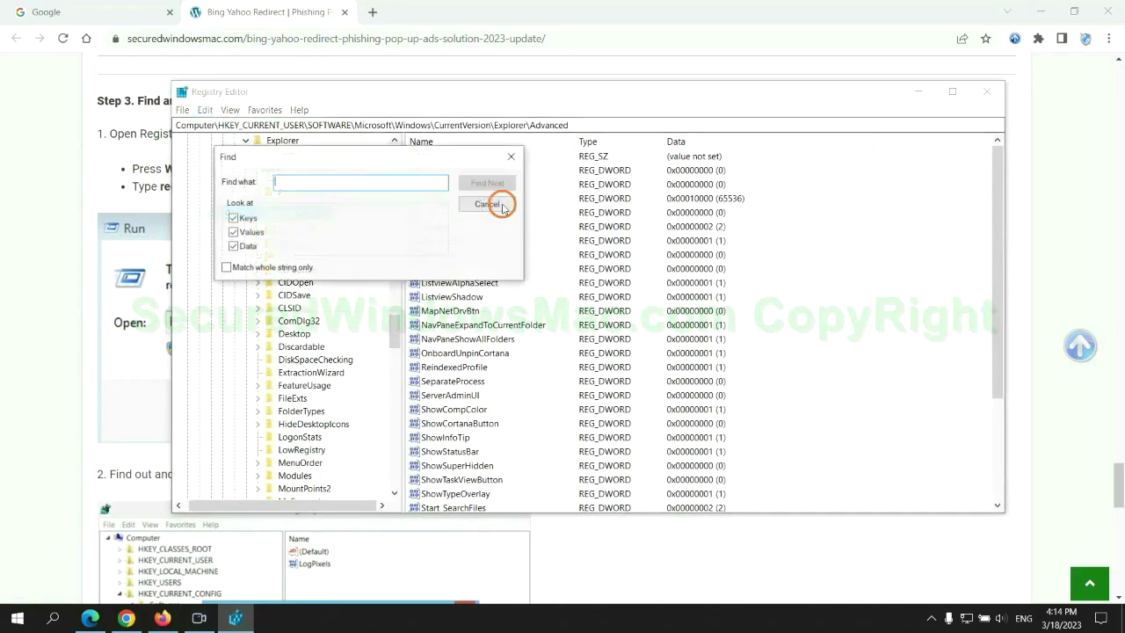
pyautogui.write('Apps')
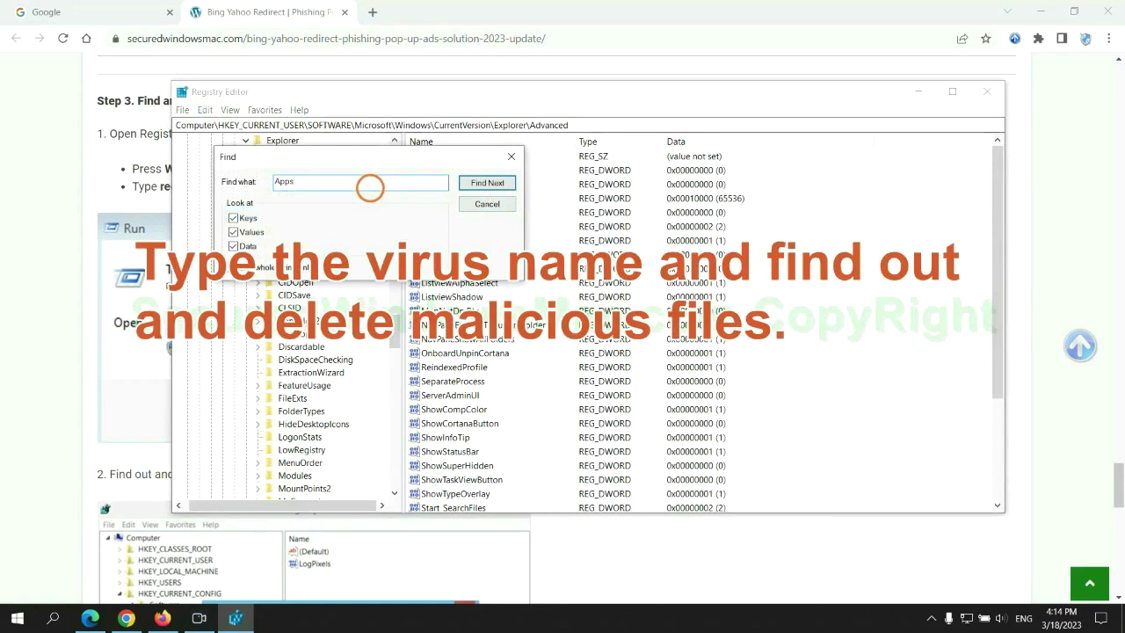
pyautogui.press('Return')
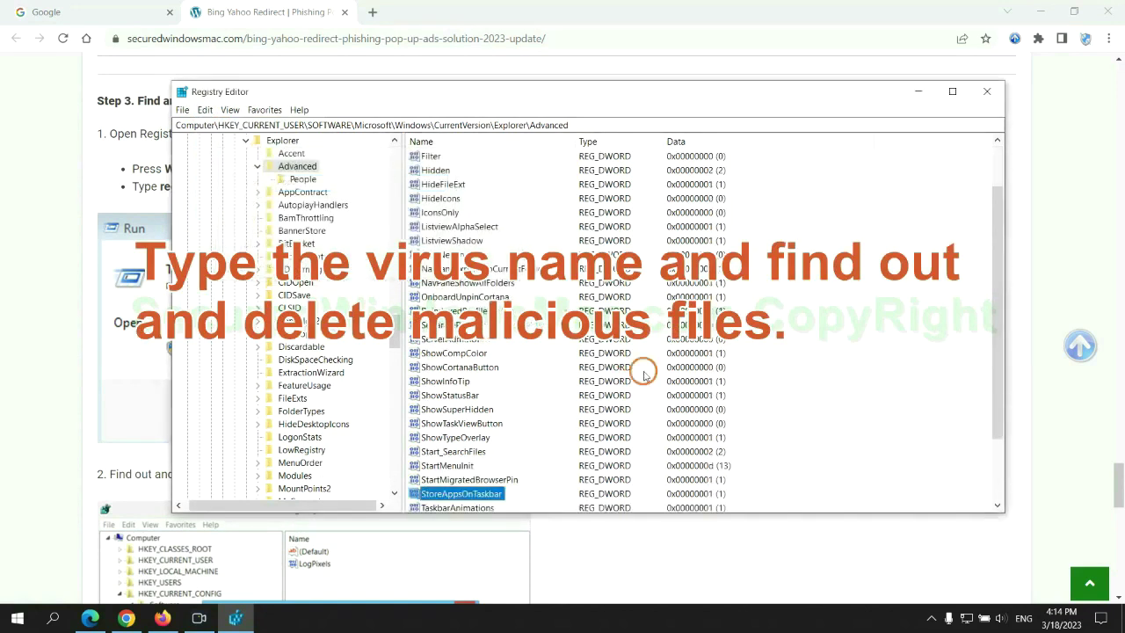
pyautogui.rightClick(501, 412)
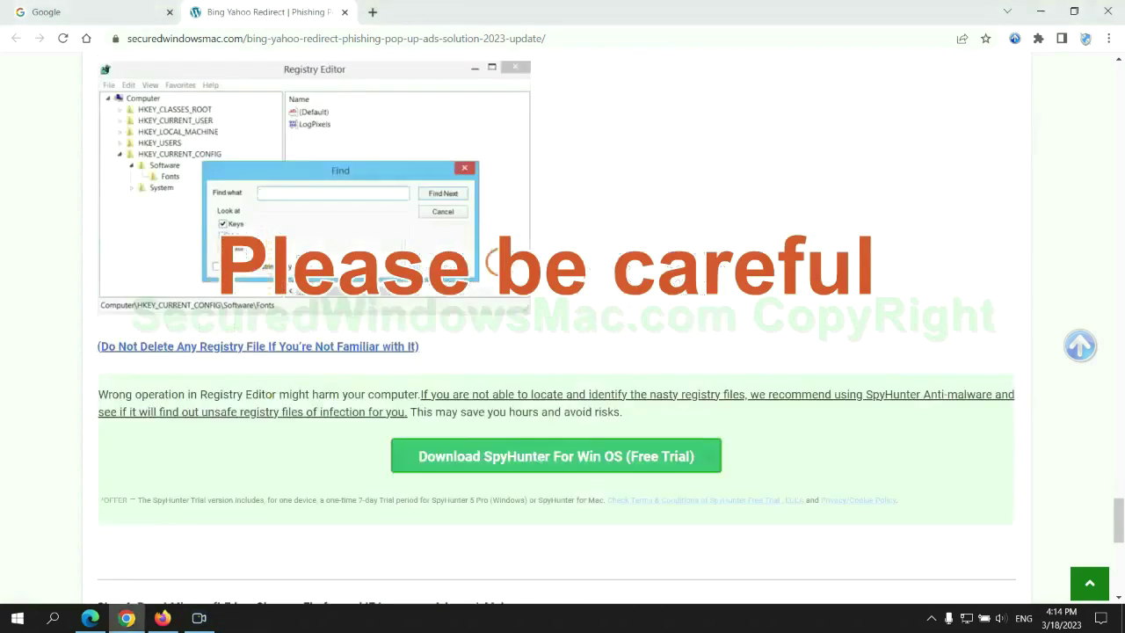
# Step: Scroll the guide to Step 4's browser-reset instructions, mark the word Reset, then bring Edge forward
pyautogui.scroll(-1, 496, 263)
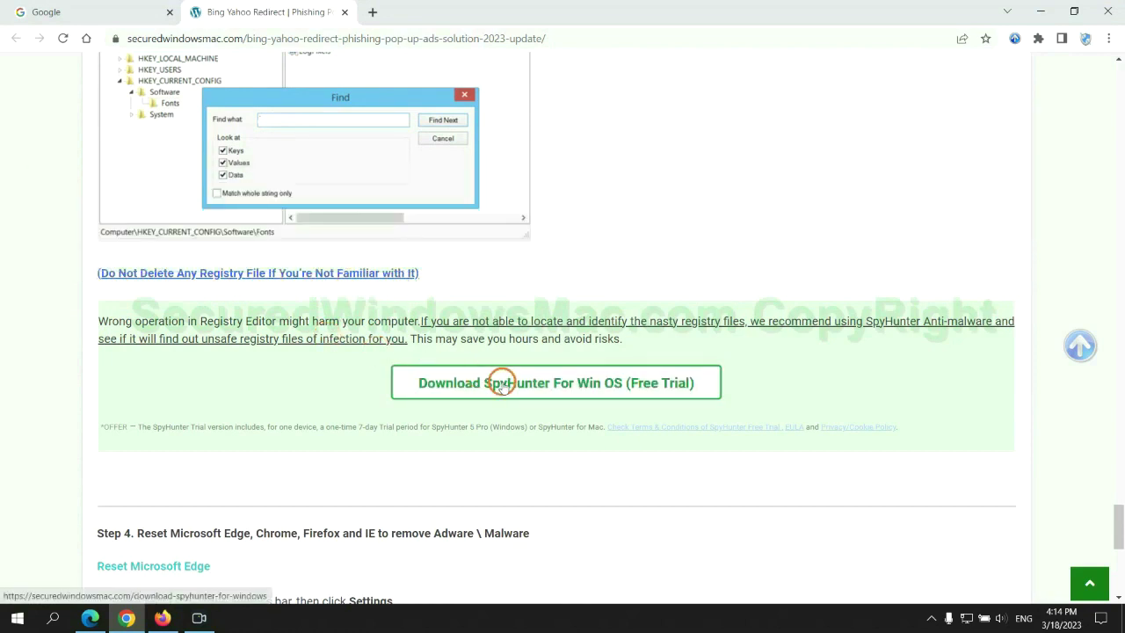
pyautogui.scroll(-5, 502, 381)
pyautogui.doubleClick(149, 93)
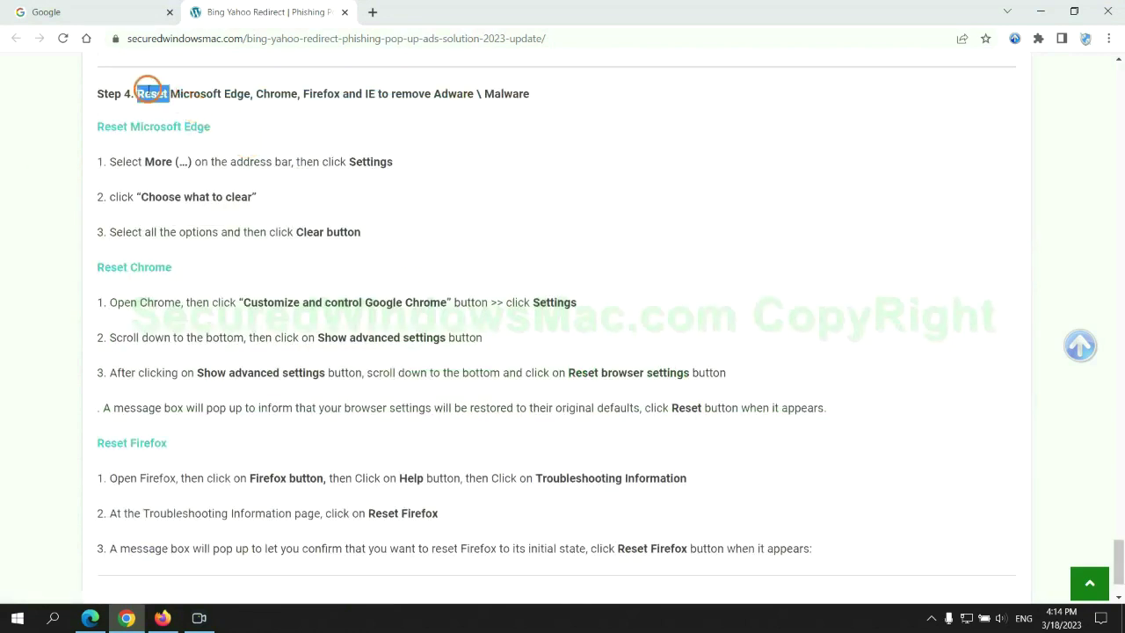
pyautogui.click(448, 123)
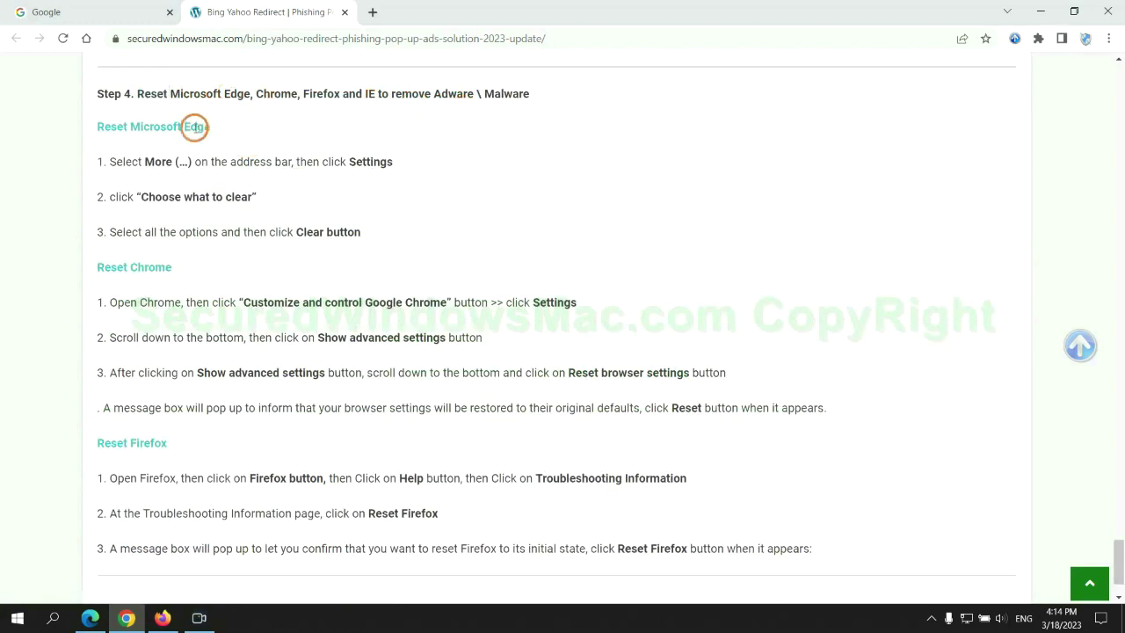
pyautogui.click(91, 618)
# Step: Bring up Edge's Clear browsing data options under Privacy, search, and services, then return to Chrome
pyautogui.click(1067, 38)
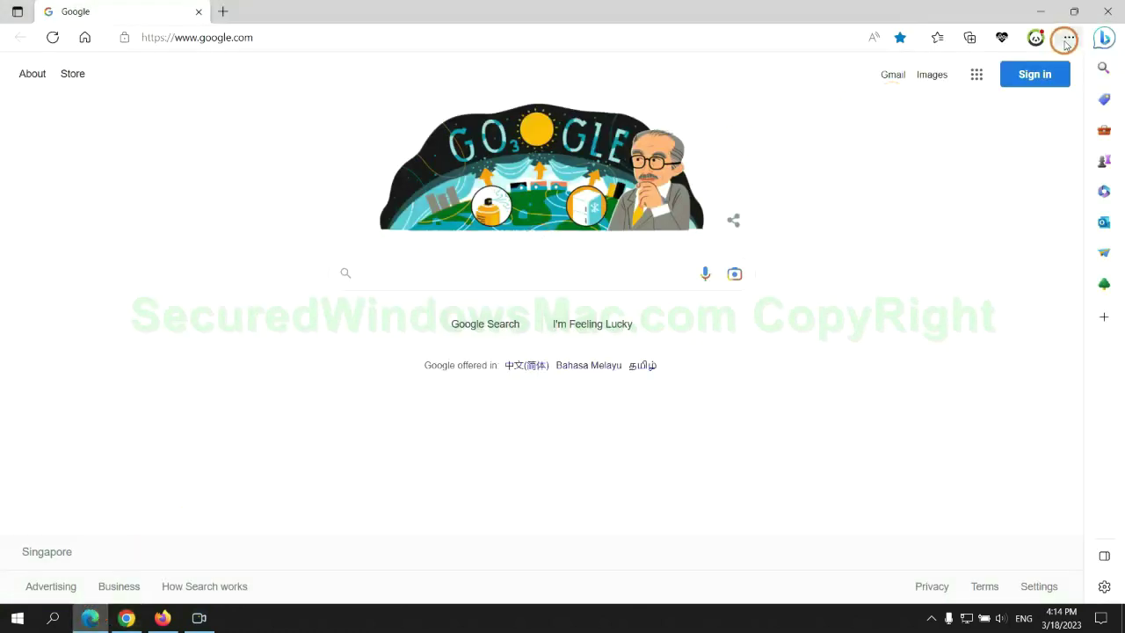
pyautogui.click(886, 540)
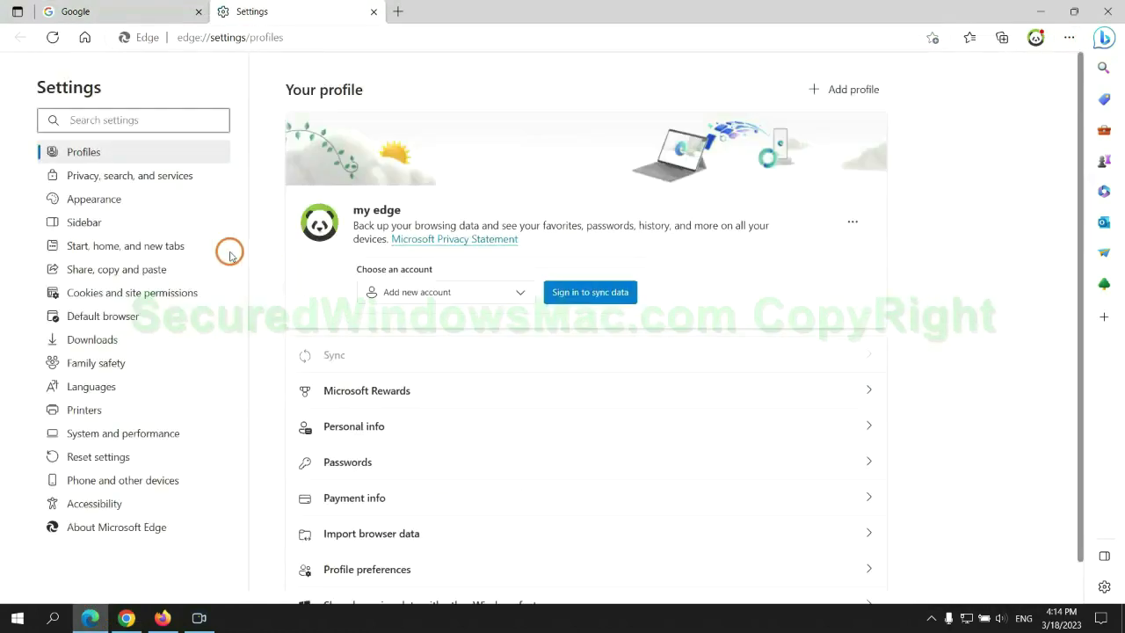
pyautogui.click(184, 185)
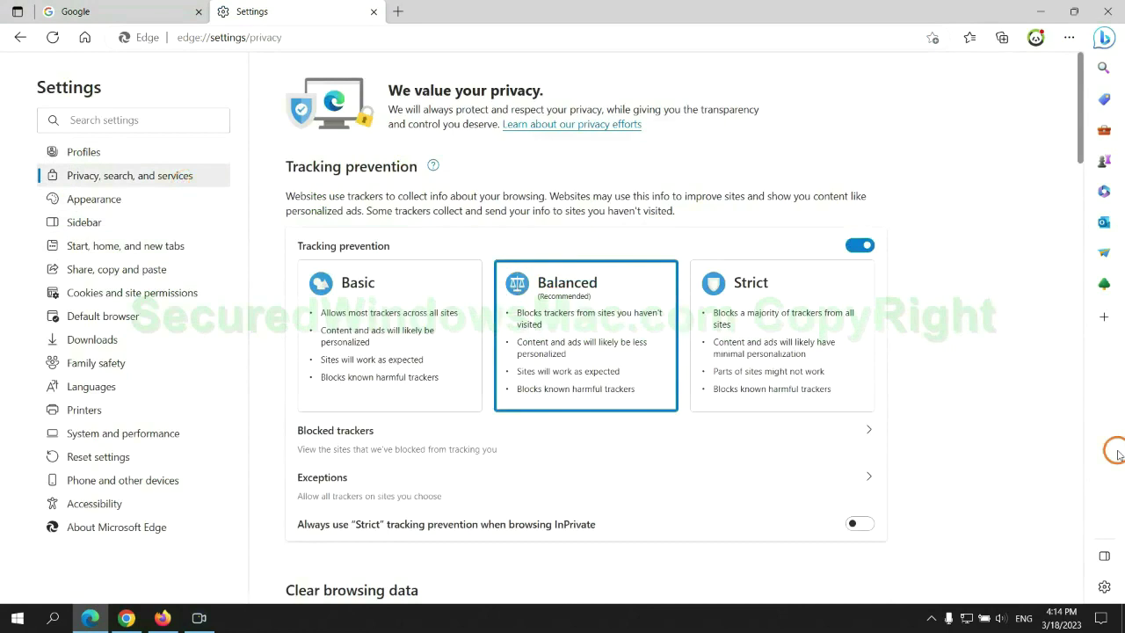
pyautogui.scroll(-3, 922, 392)
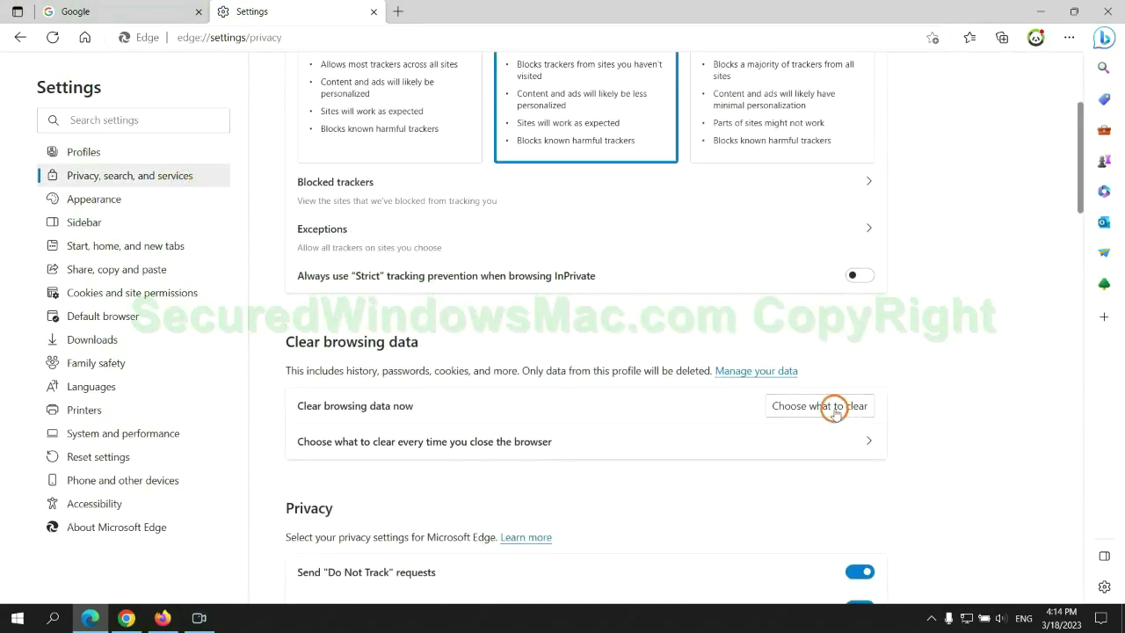
pyautogui.click(835, 406)
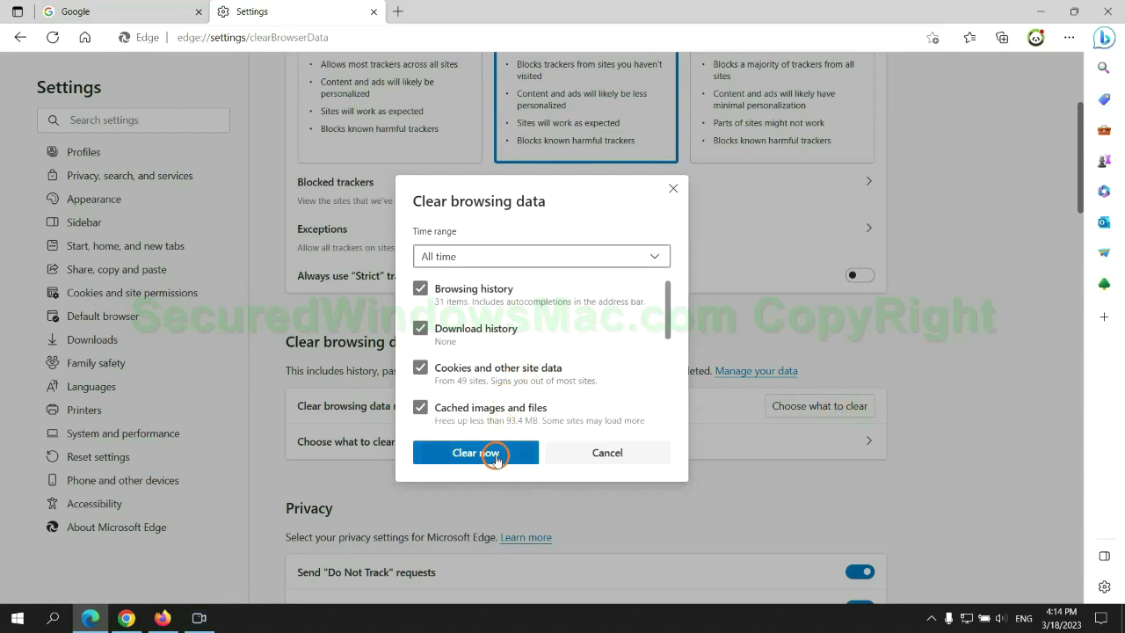
pyautogui.click(126, 618)
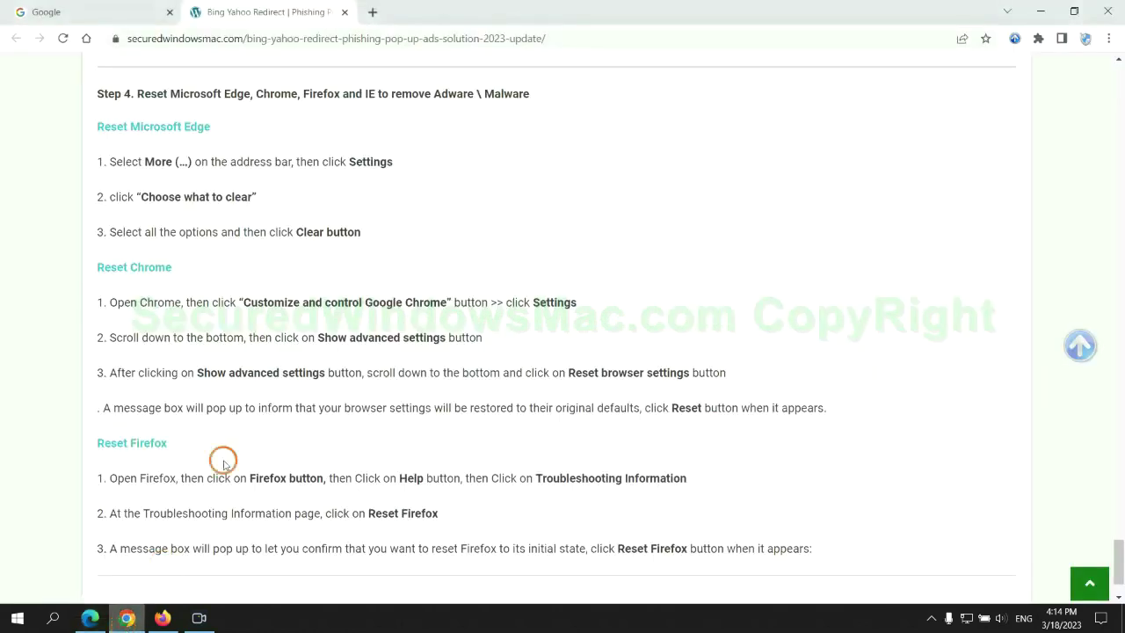
# Step: From Chrome's Settings, bring up the 'Restore settings to their original defaults' reset confirmation
pyautogui.click(1108, 38)
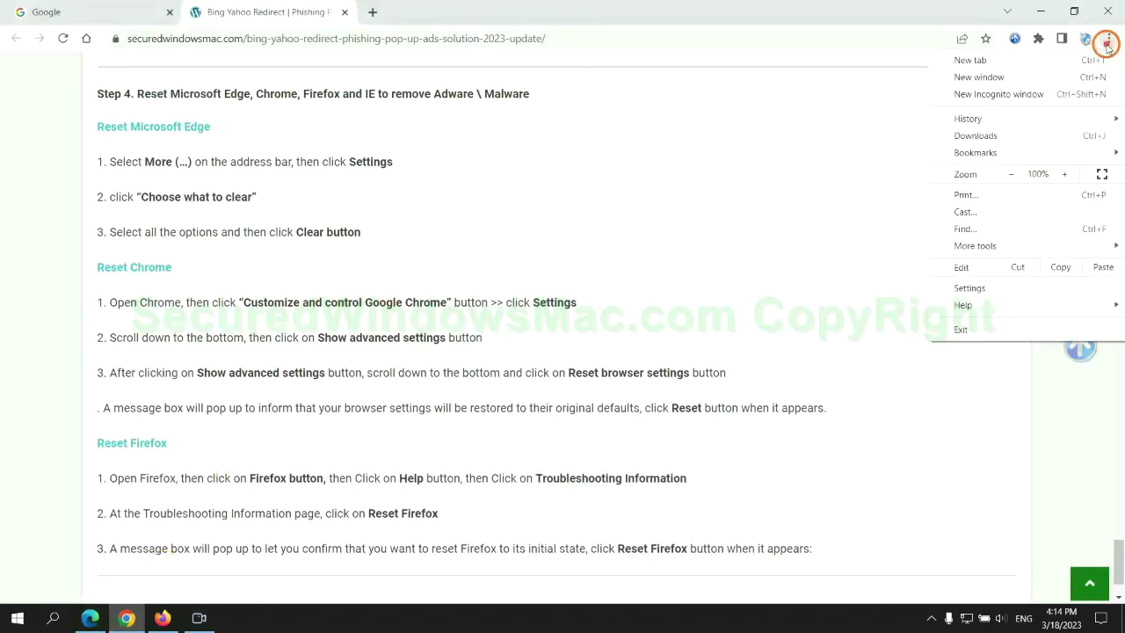
pyautogui.click(980, 286)
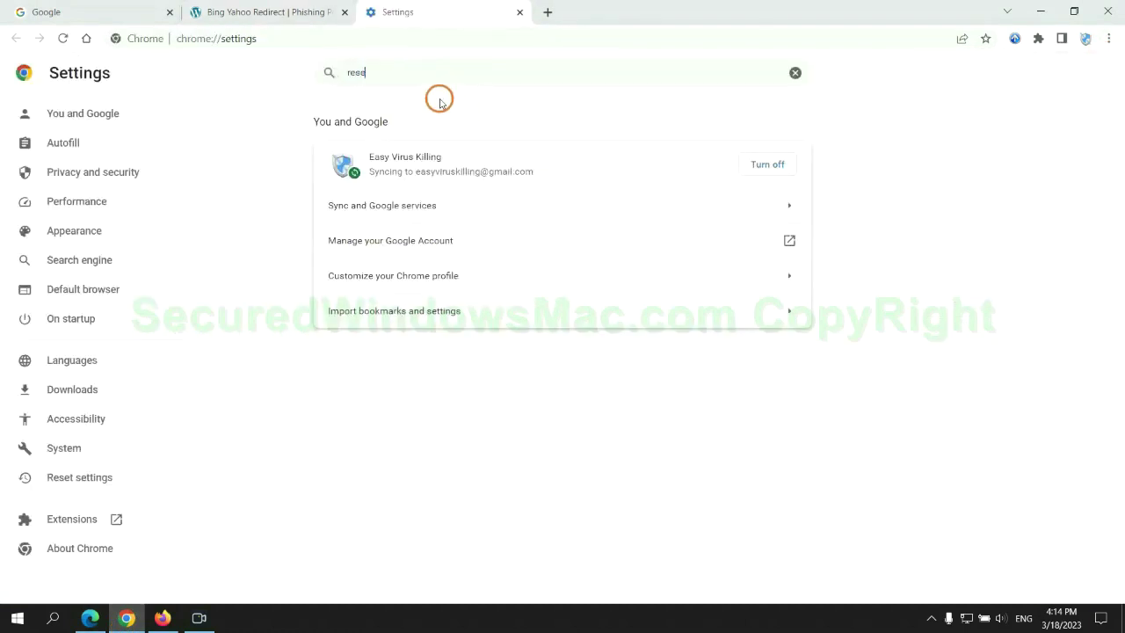
pyautogui.click(589, 391)
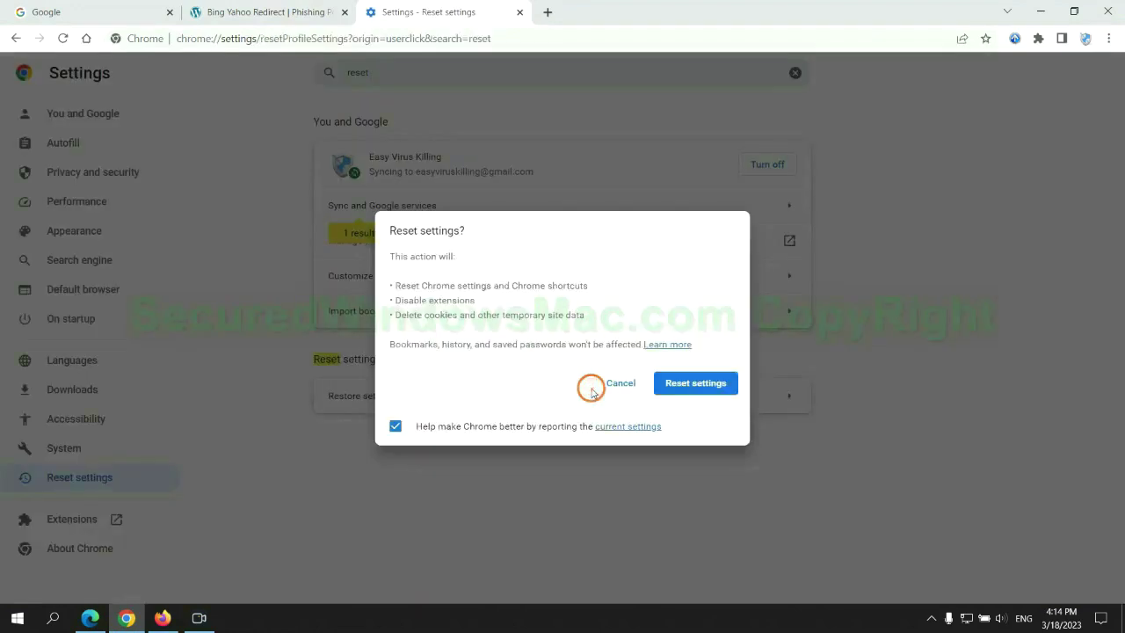
# Step: In Firefox, open Help > Troubleshooting Information and start Refresh Firefox, then return to Chrome's reset prompt
pyautogui.click(161, 615)
pyautogui.click(1106, 47)
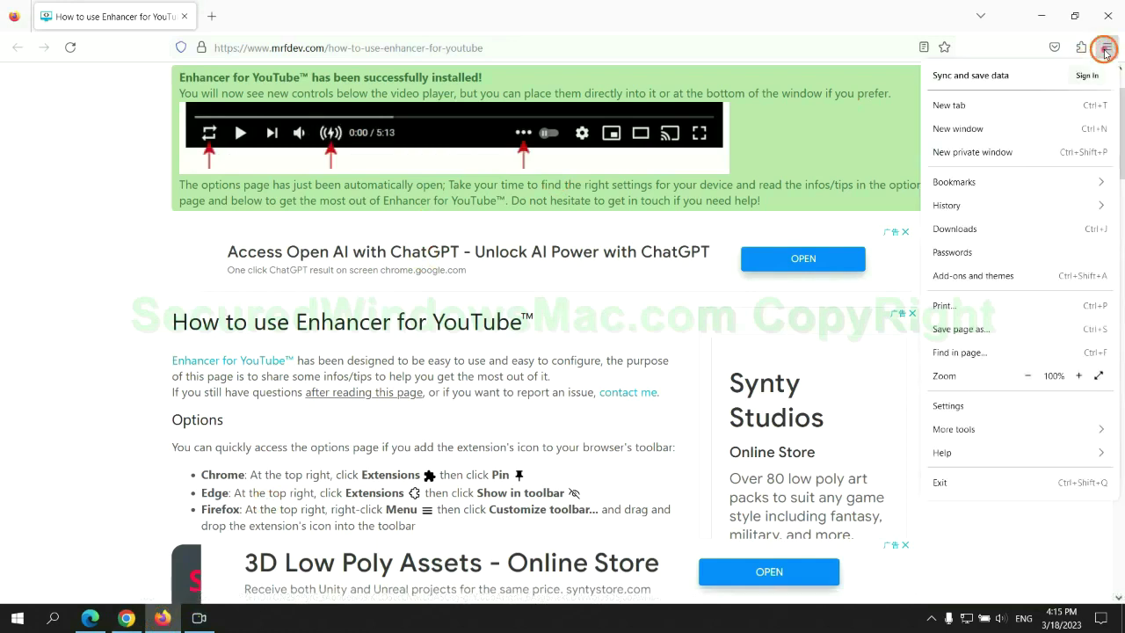
pyautogui.click(956, 453)
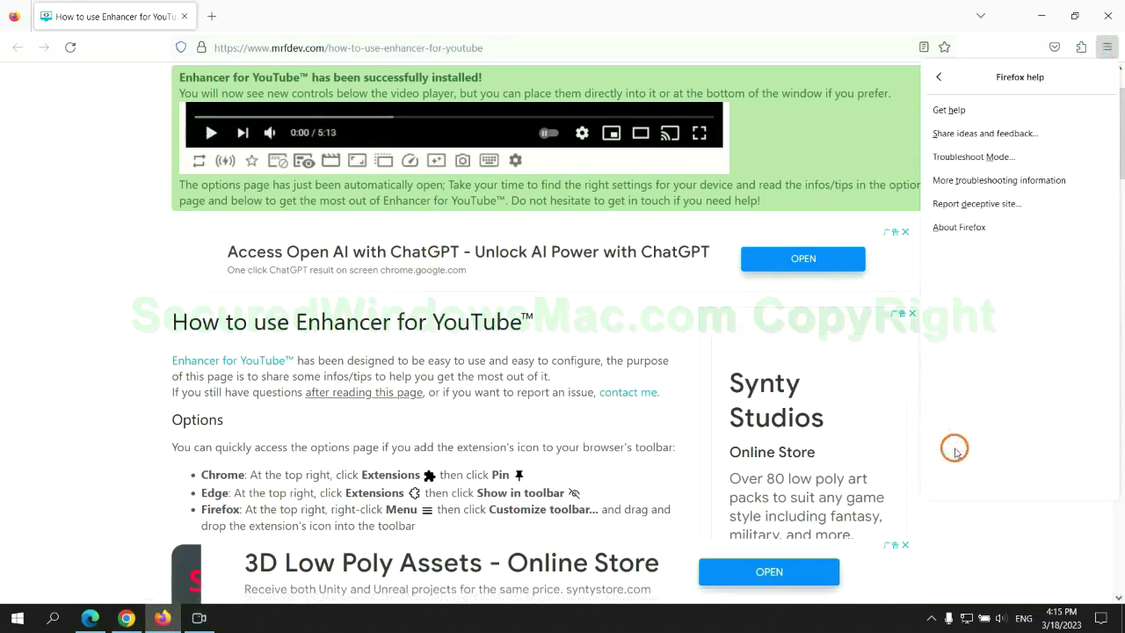
pyautogui.click(1004, 180)
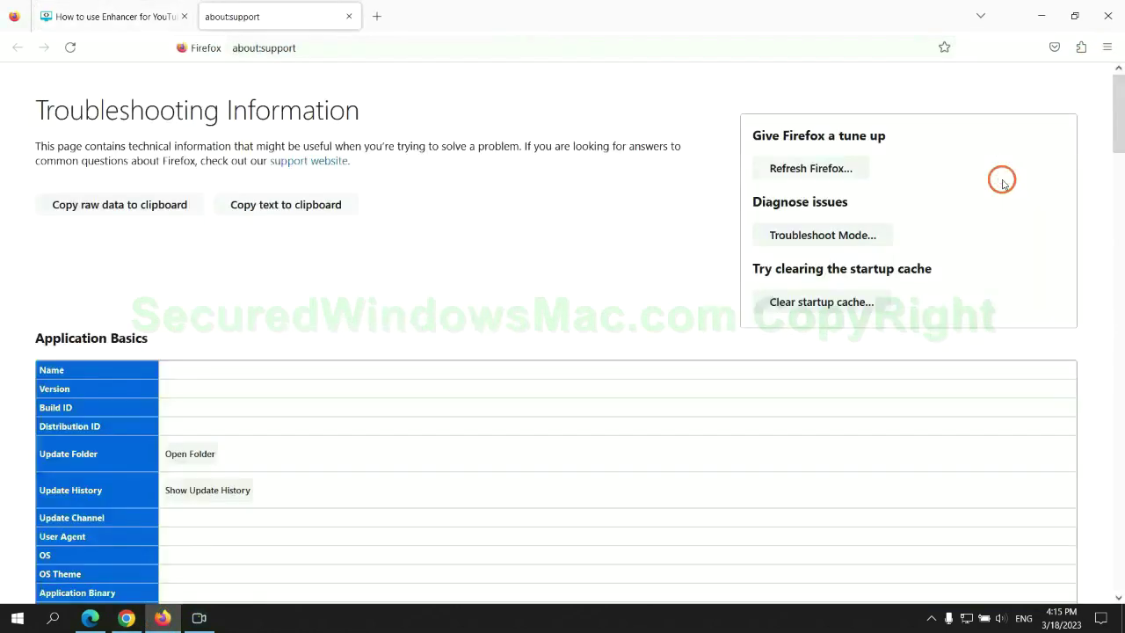
pyautogui.click(779, 168)
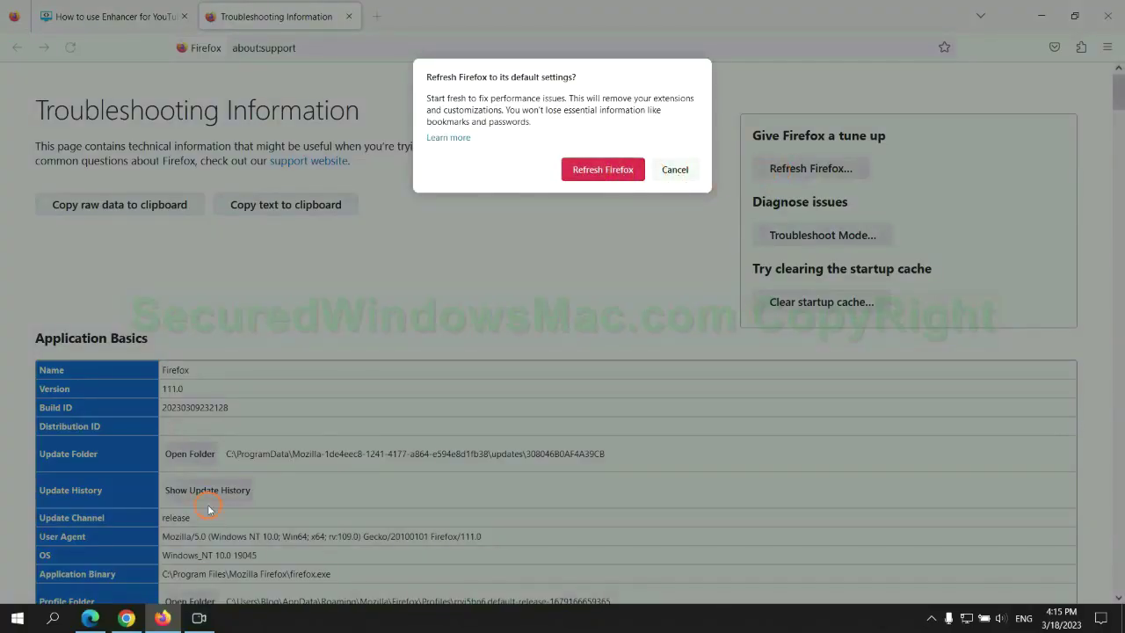
pyautogui.click(128, 615)
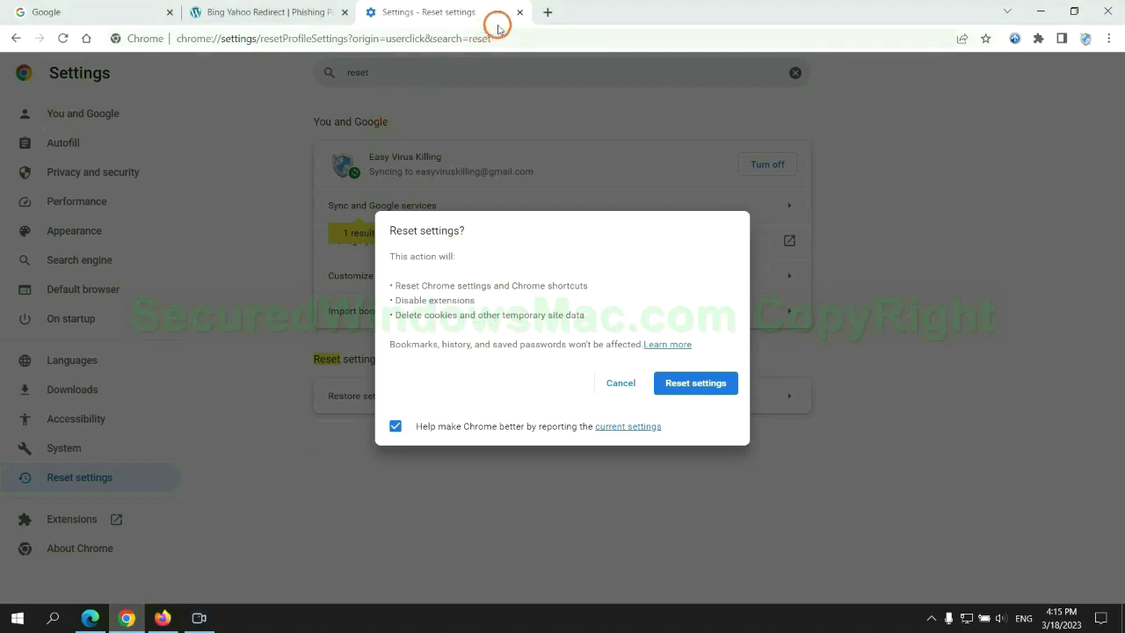